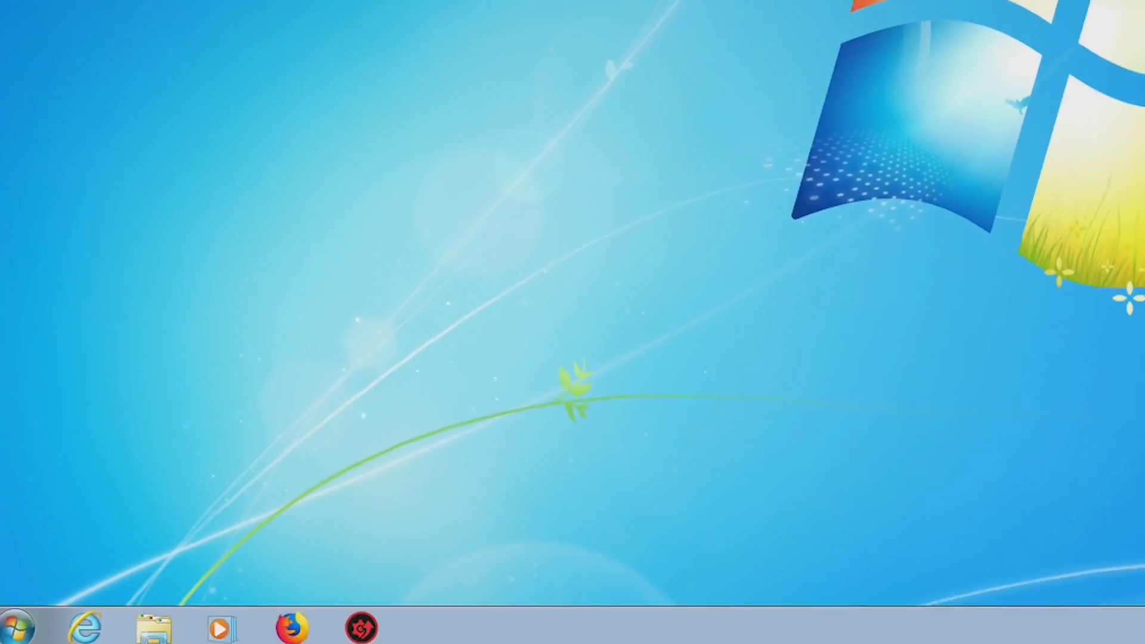
- Open the Control Panel dialog for turning Windows features on or off and enlarge it to show the whole feature list
{"action": "key", "text": "super"}
{"action": "type", "text": "control"}
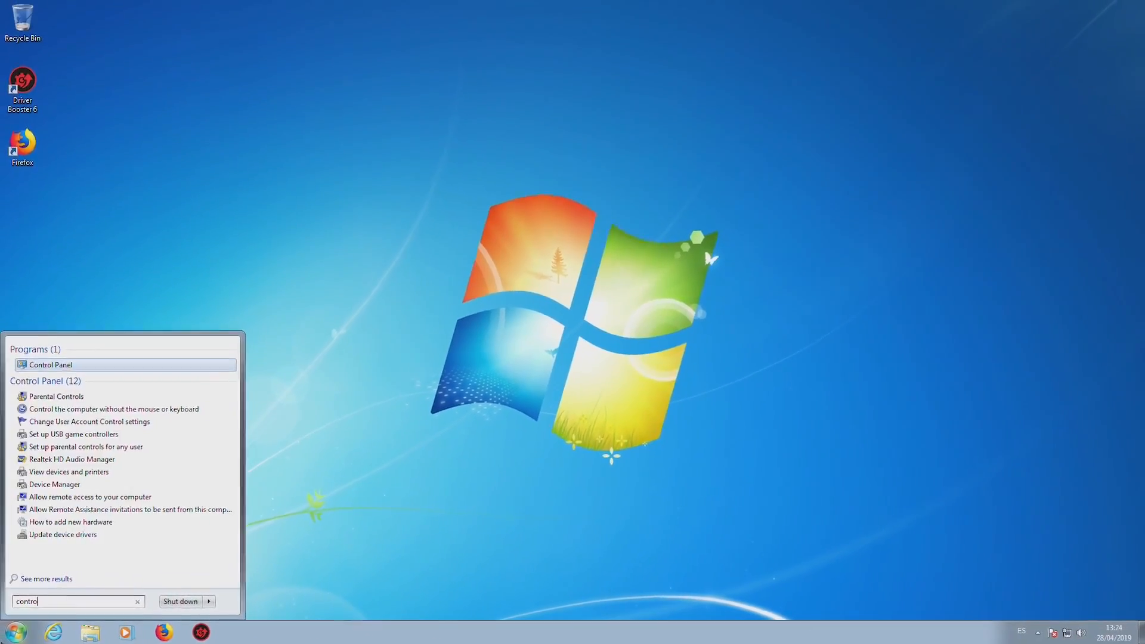
{"action": "key", "text": "Return"}
{"action": "left_click", "coordinate": [432, 327]}
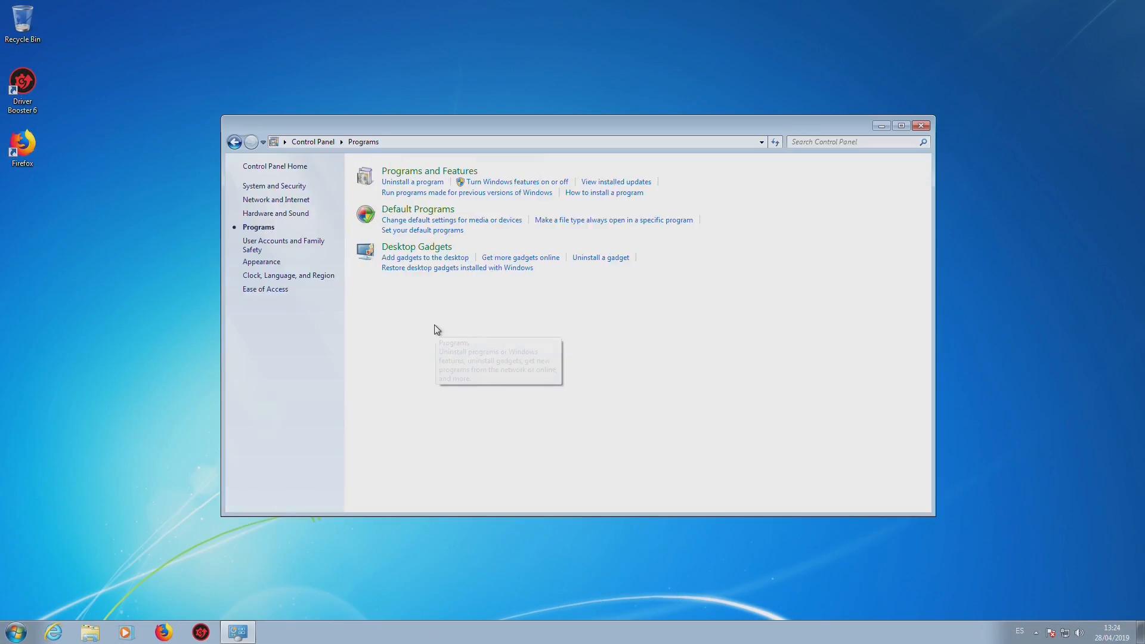
{"action": "left_click", "coordinate": [452, 168]}
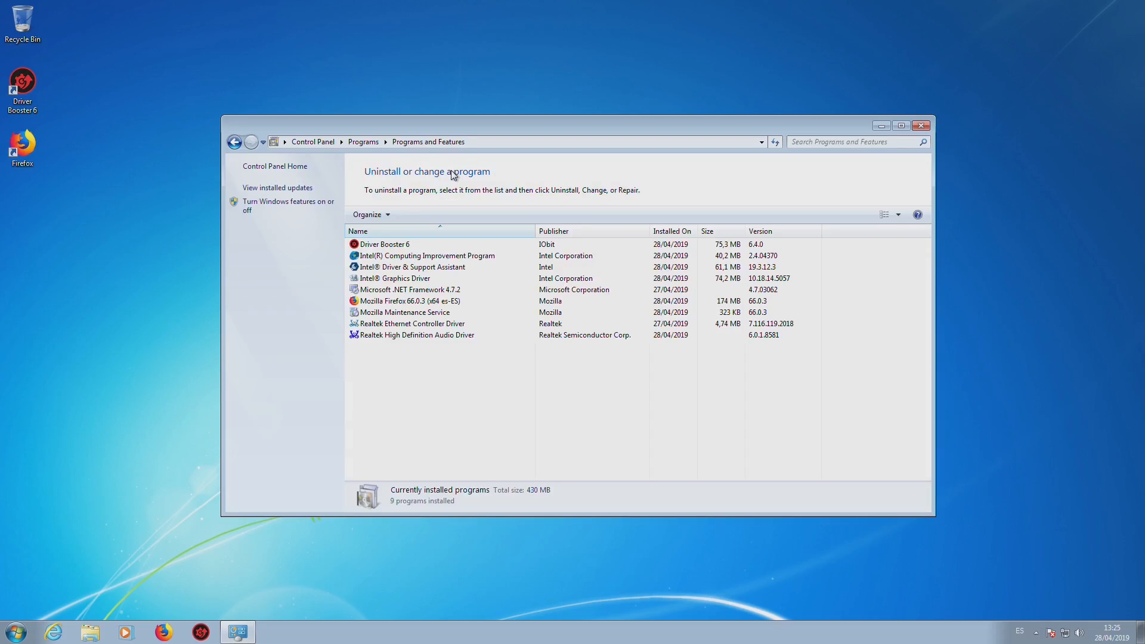
{"action": "left_click", "coordinate": [339, 200]}
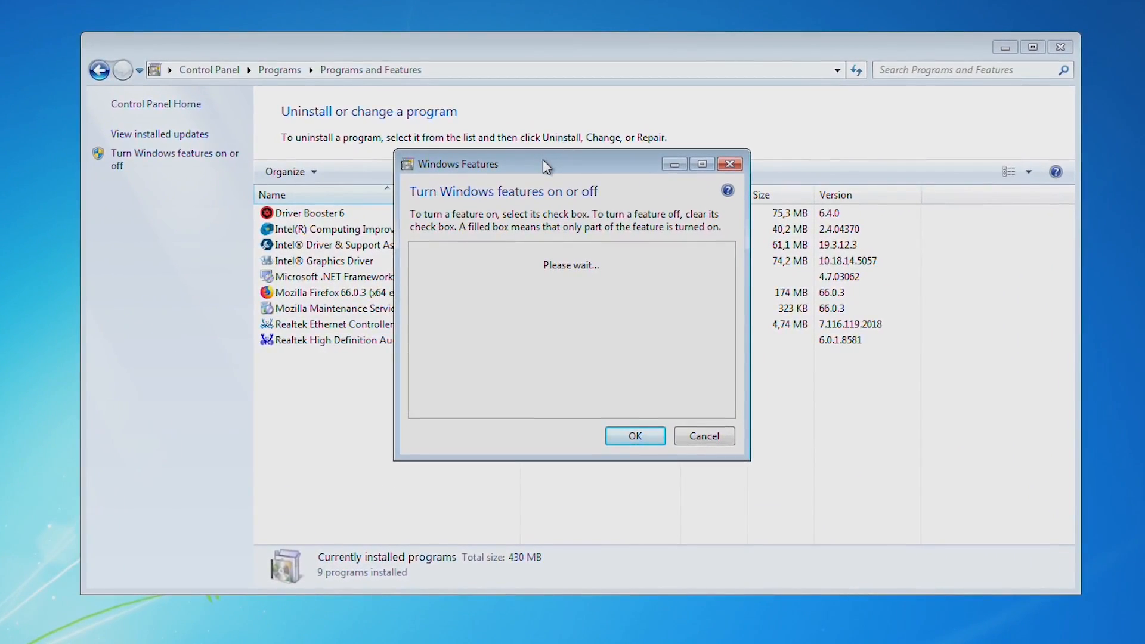
{"action": "left_click_drag", "start_coordinate": [543, 161], "coordinate": [461, 55]}
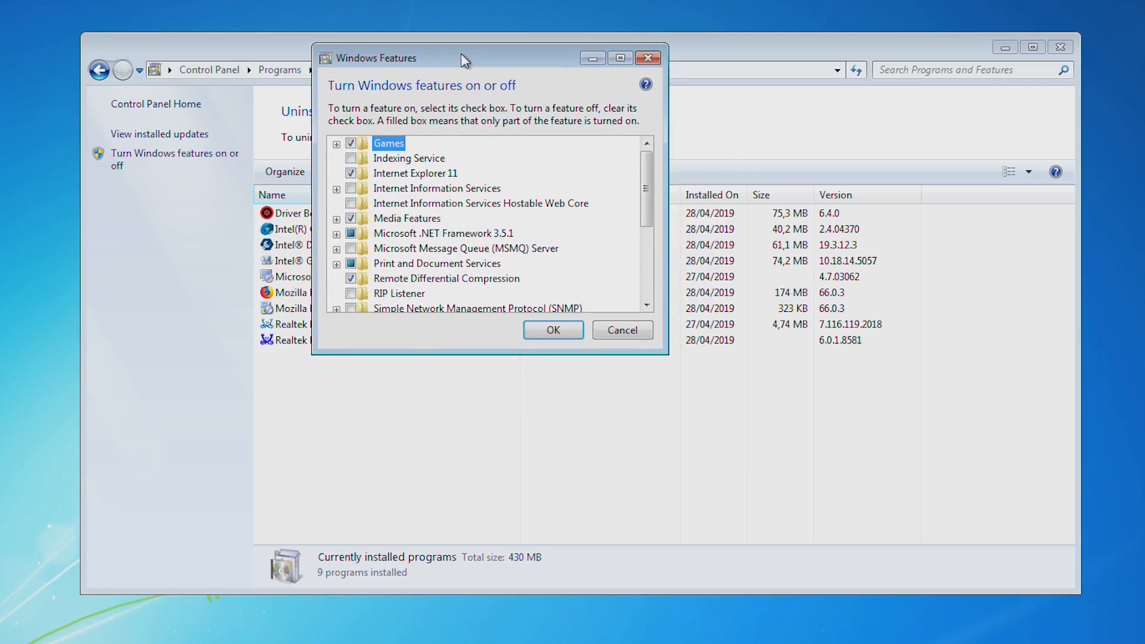
{"action": "left_click_drag", "start_coordinate": [667, 353], "coordinate": [1019, 601]}
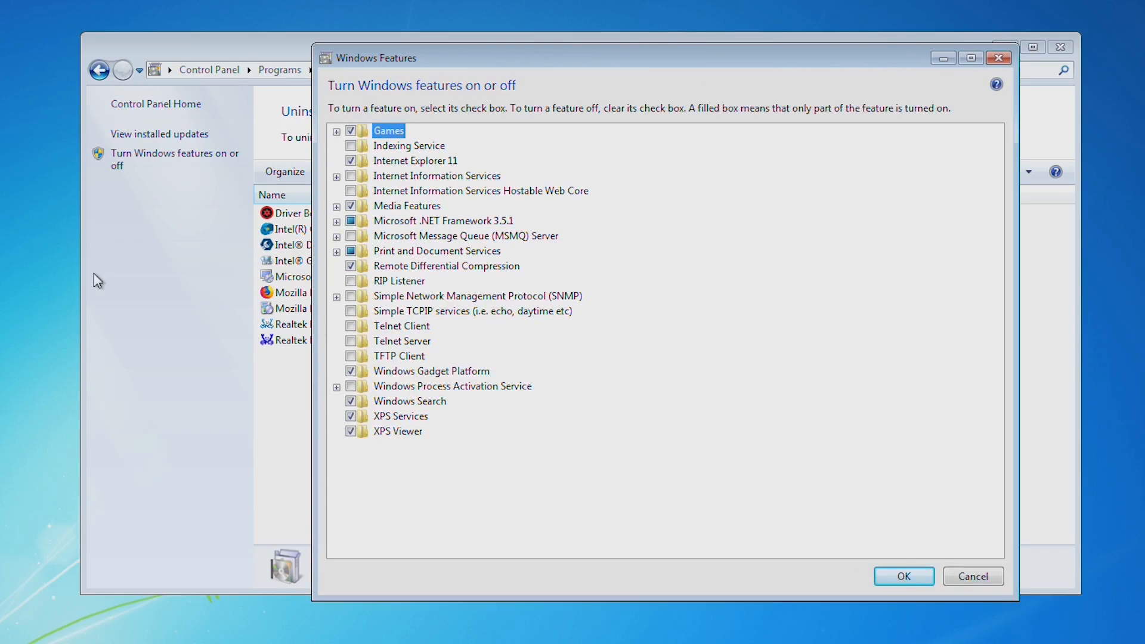
- Turn off the Games, Internet Explorer 11 and Windows Media Player features
{"action": "left_click", "coordinate": [351, 131]}
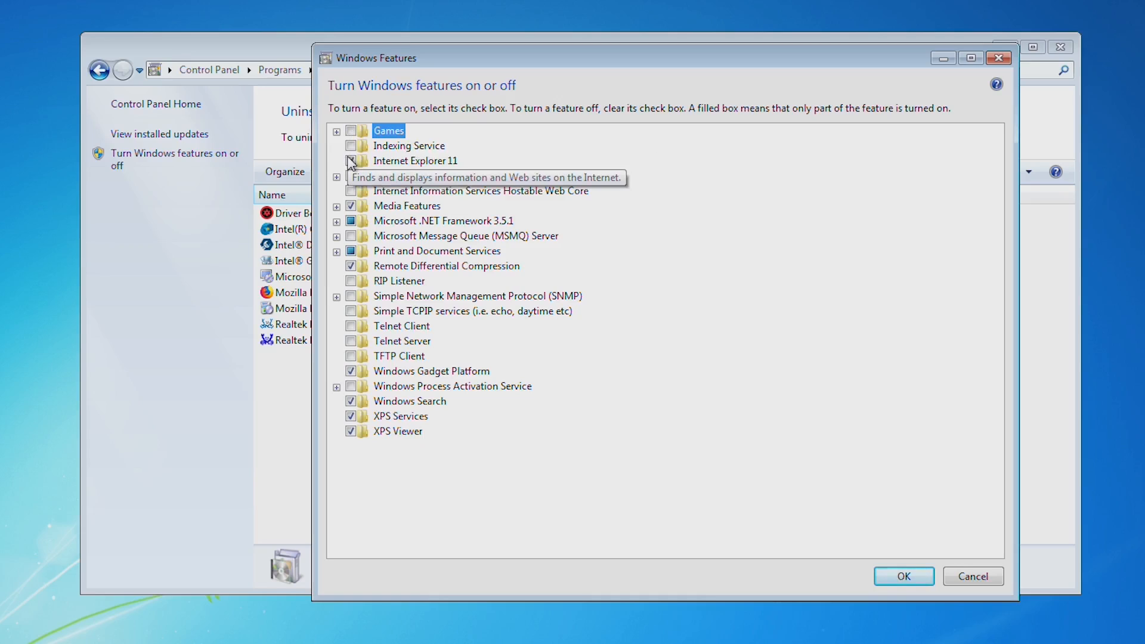
{"action": "left_click", "coordinate": [351, 161]}
{"action": "left_click", "coordinate": [631, 362]}
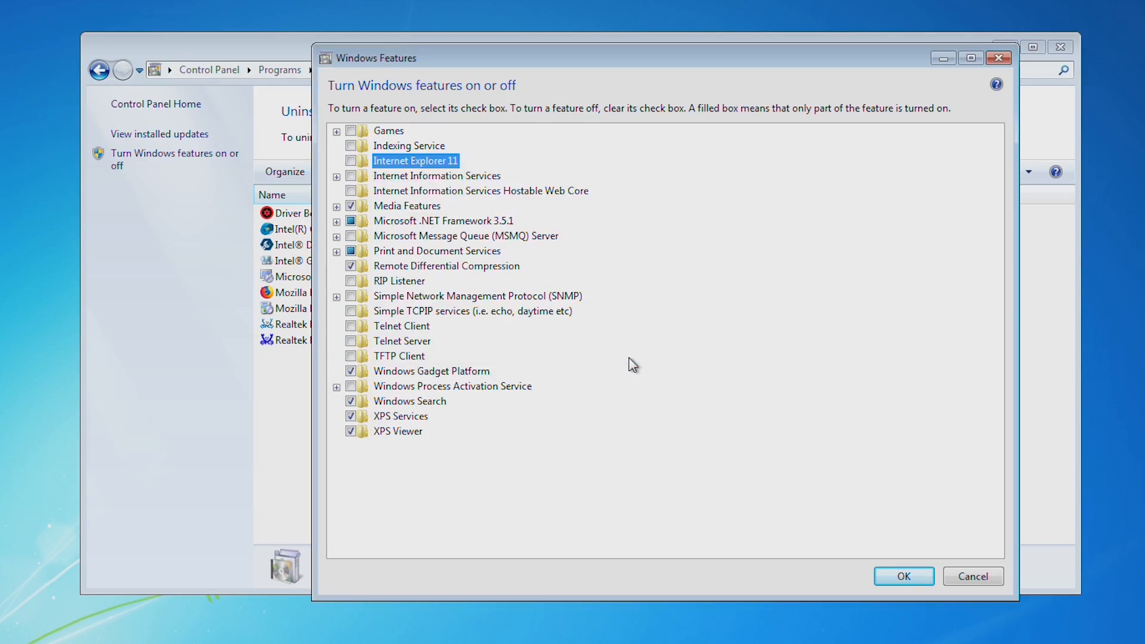
{"action": "left_click", "coordinate": [337, 206]}
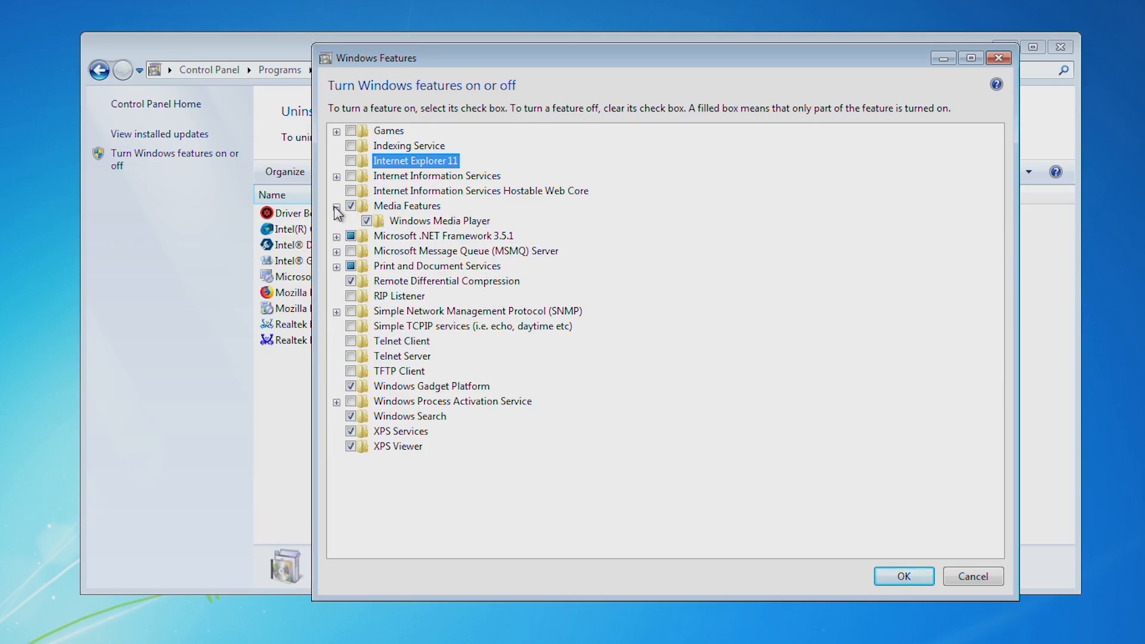
{"action": "left_click", "coordinate": [367, 221]}
{"action": "left_click", "coordinate": [606, 357]}
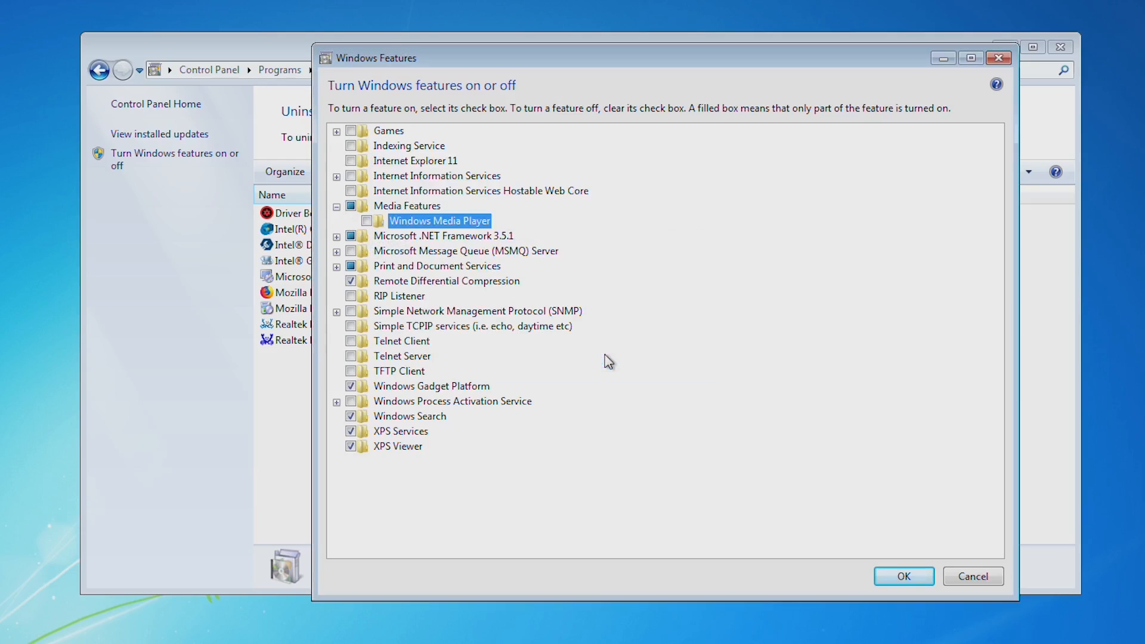
- Turn off Microsoft .NET Framework 3.5.1, Print and Document Services, Windows Gadget Platform and Windows Search
{"action": "left_click", "coordinate": [337, 237]}
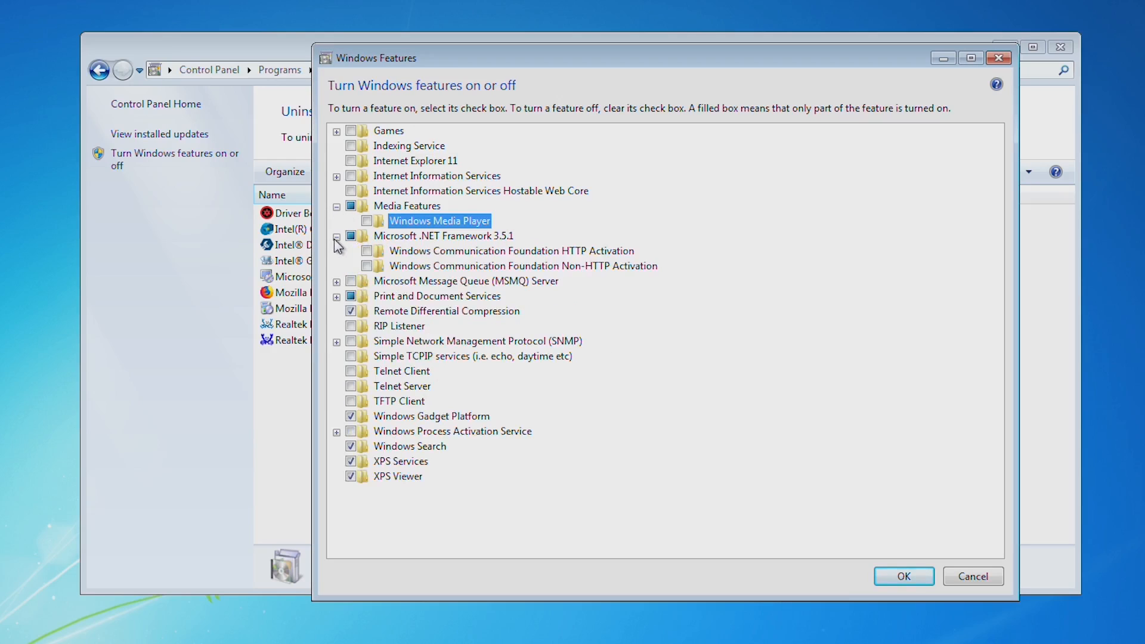
{"action": "left_click", "coordinate": [351, 236]}
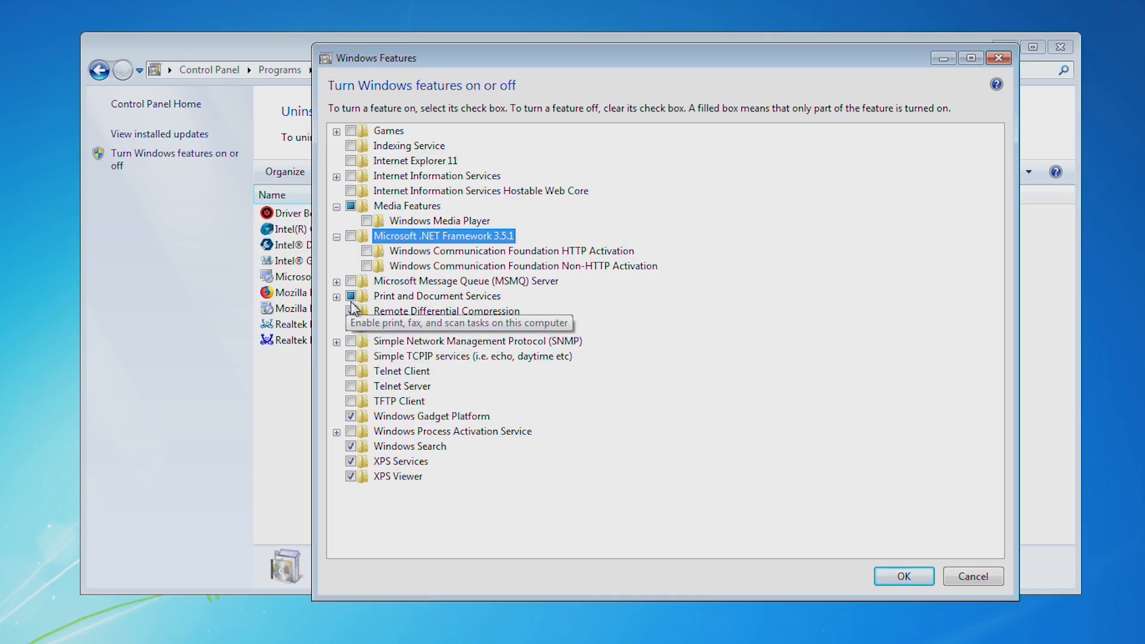
{"action": "left_click", "coordinate": [351, 296]}
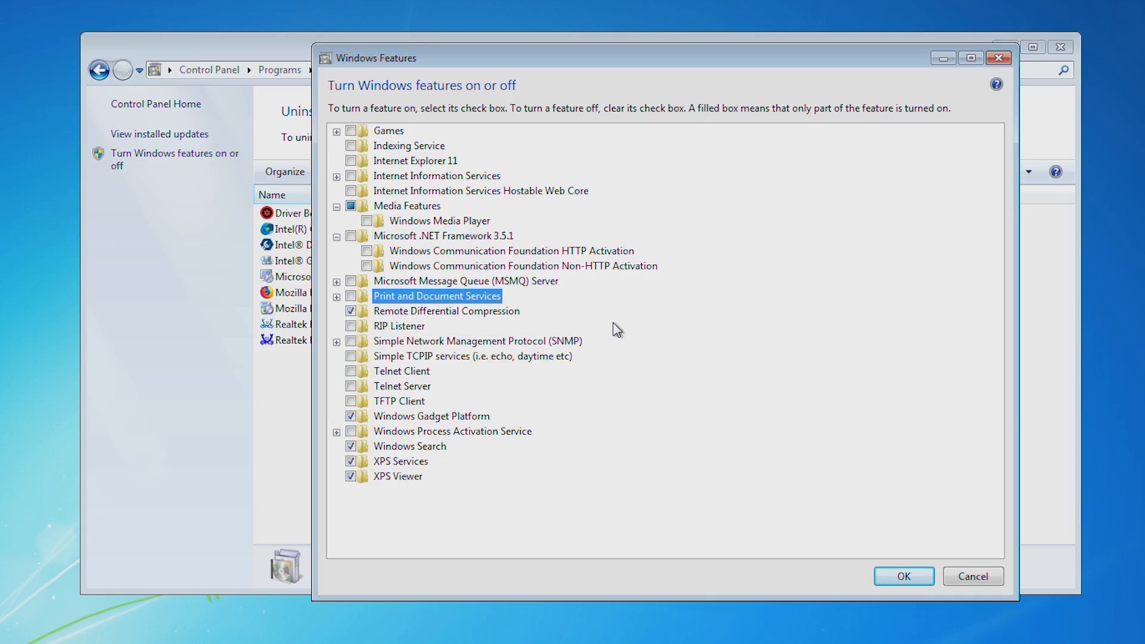
{"action": "left_click", "coordinate": [350, 416]}
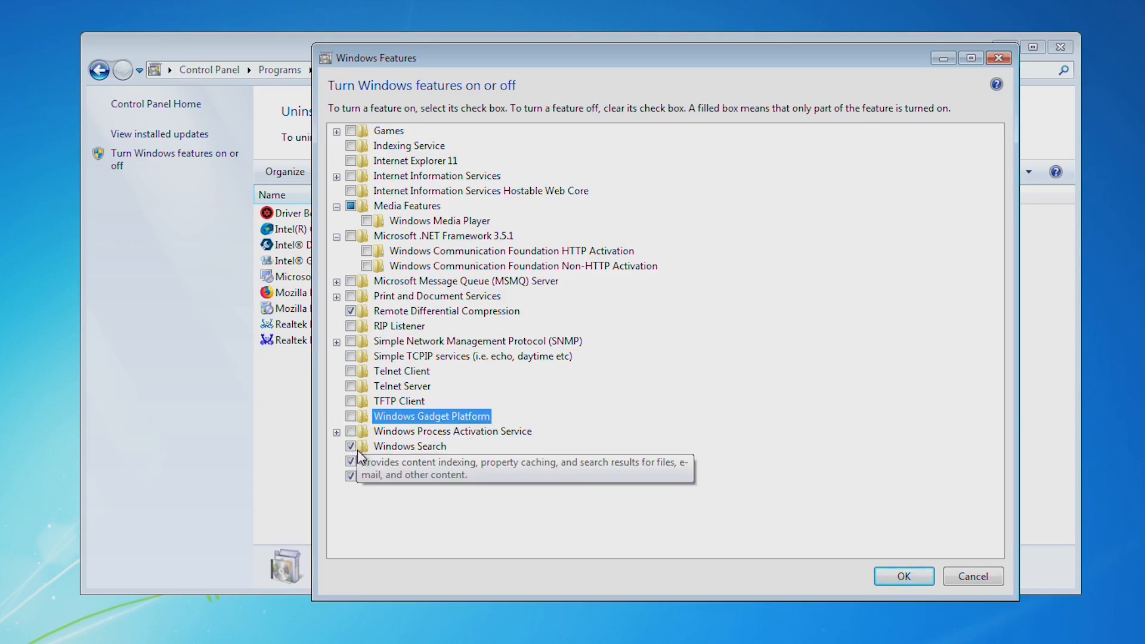
{"action": "left_click", "coordinate": [351, 446]}
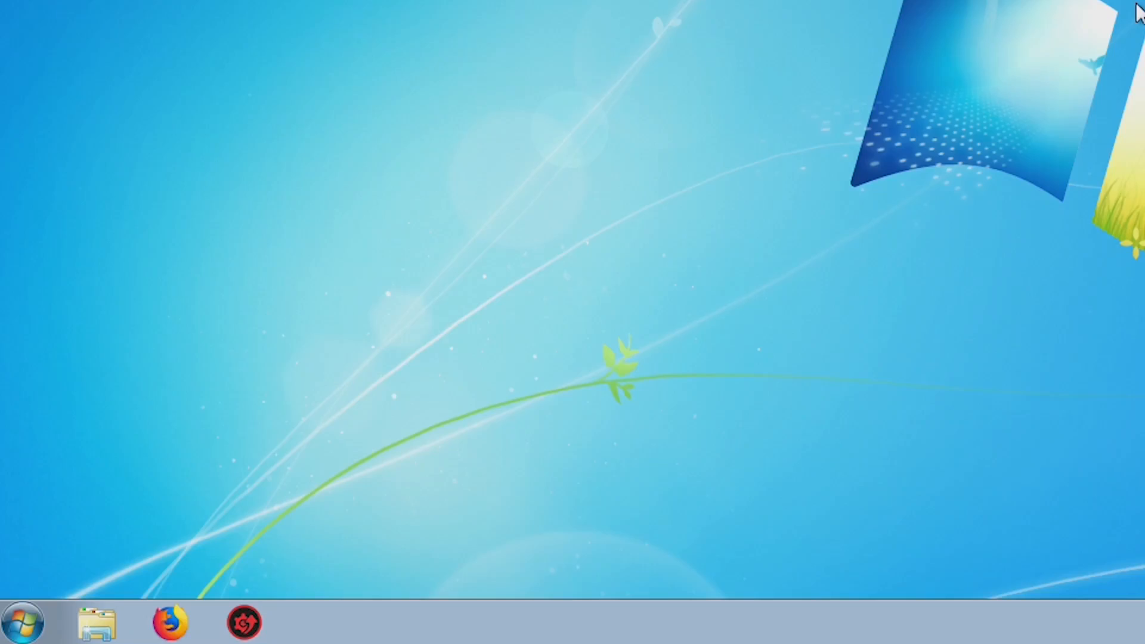
- Run msconfig and show the list of services in System Configuration
{"action": "key", "text": "super"}
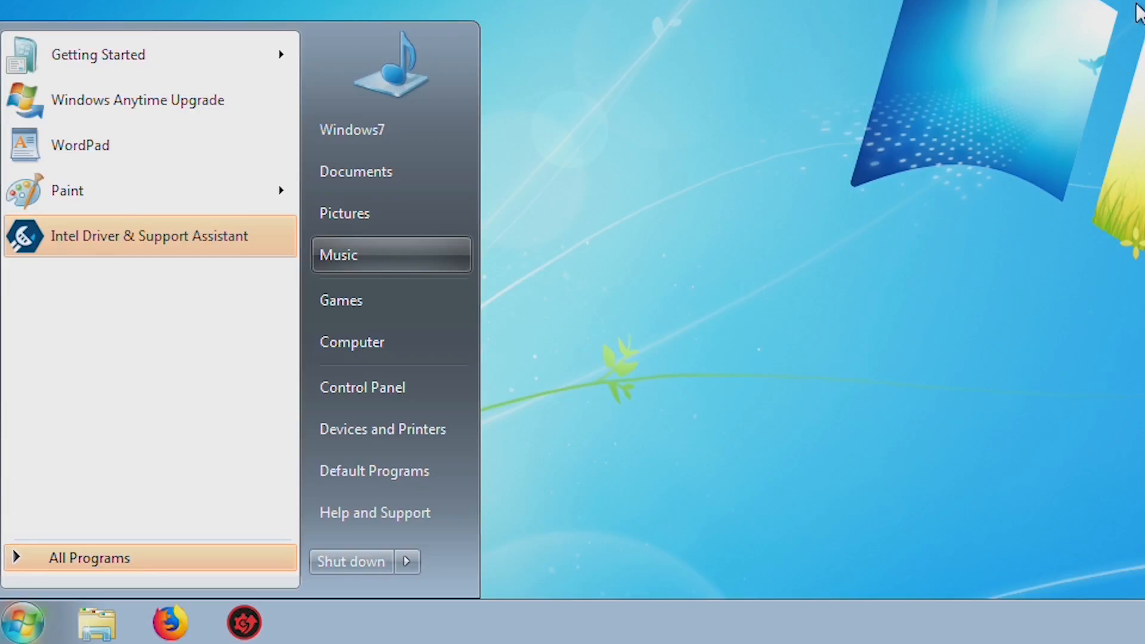
{"action": "key", "text": "super+r"}
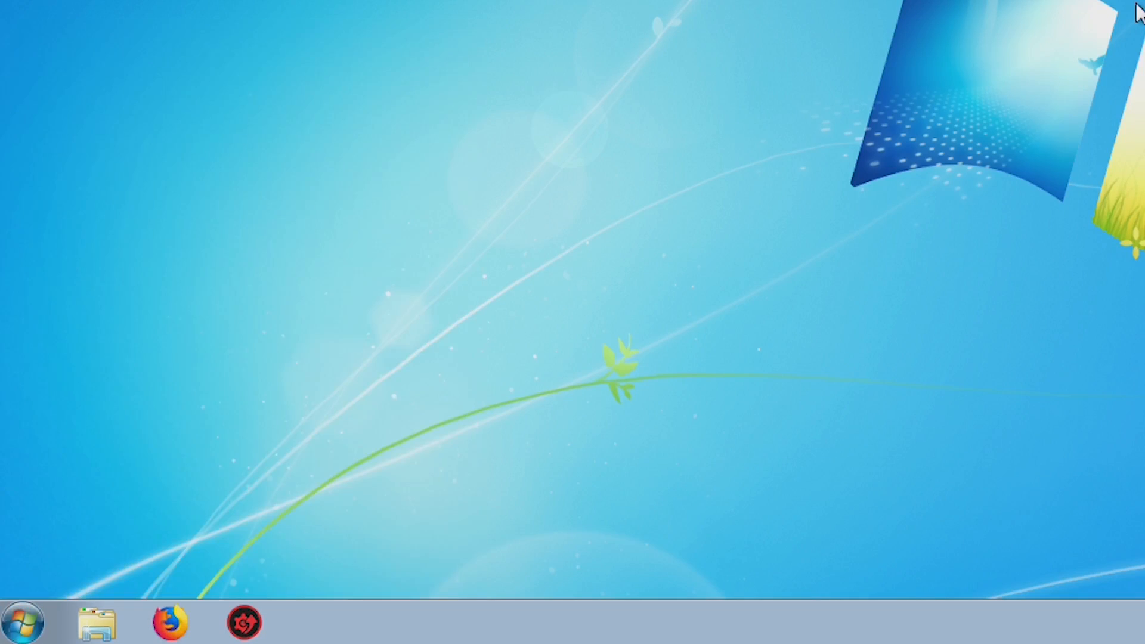
{"action": "type", "text": "msconfig"}
{"action": "key", "text": "Return"}
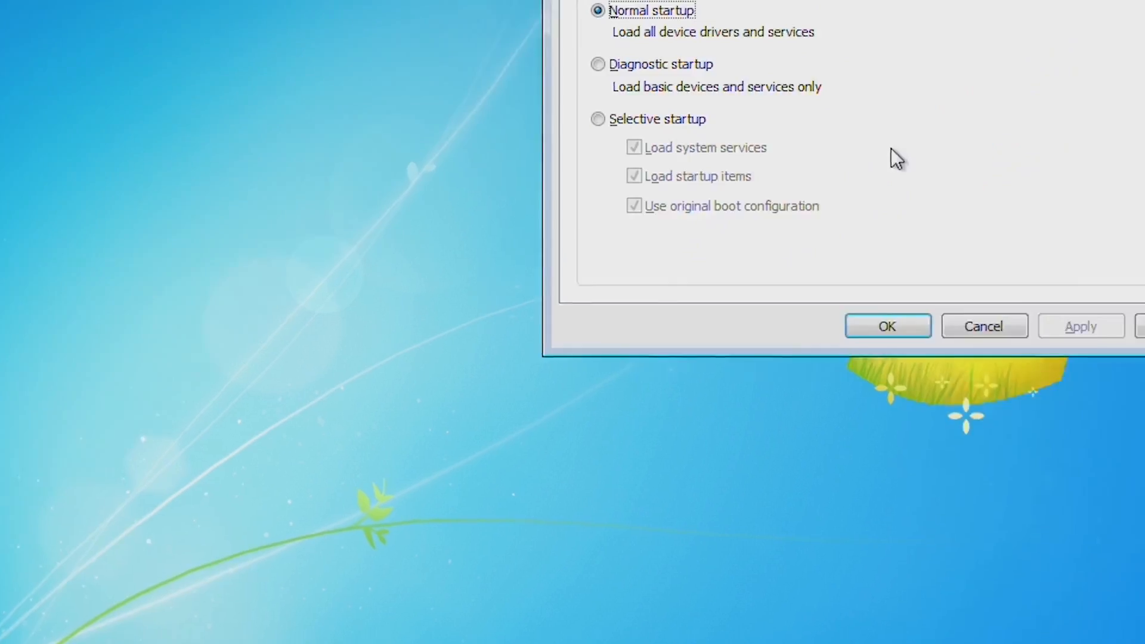
{"action": "left_click", "coordinate": [368, 138]}
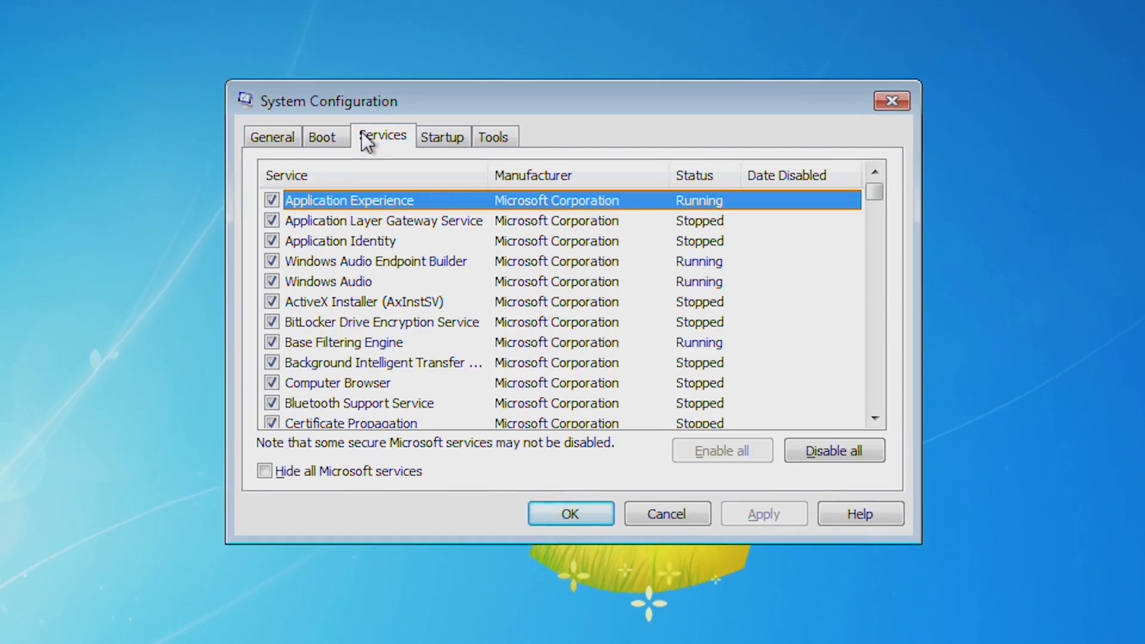
- Disable all non-Microsoft services, leaving the Microsoft services listed and enabled
{"action": "left_click", "coordinate": [309, 470]}
{"action": "left_click", "coordinate": [821, 446]}
{"action": "left_click", "coordinate": [316, 472]}
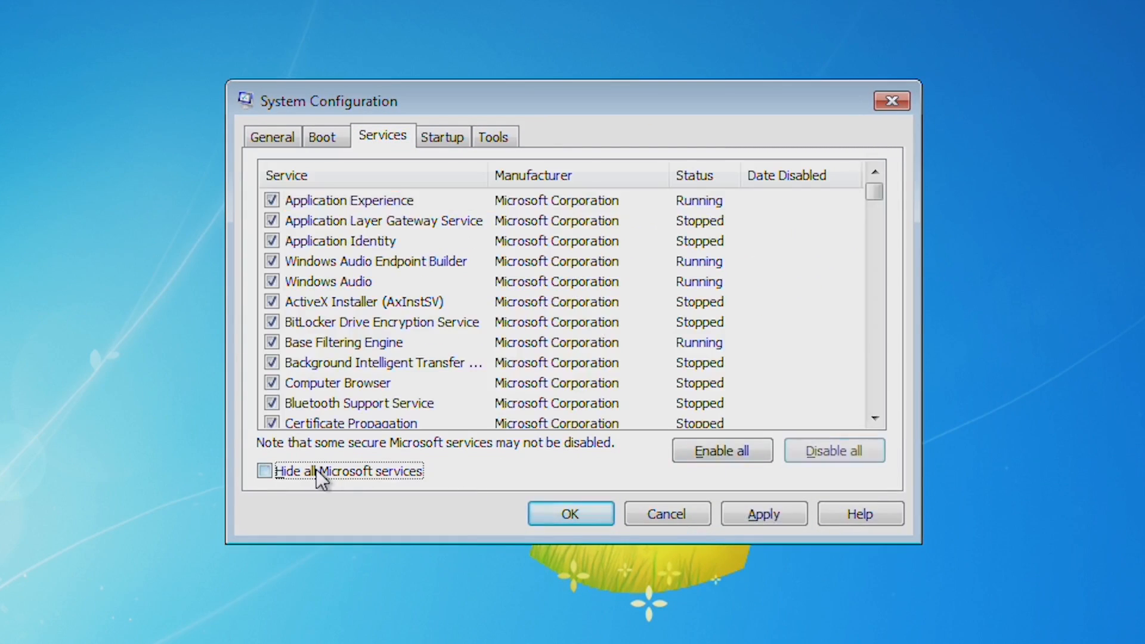
- Disable the Application Layer Gateway, Application Identity, BitLocker Drive Encryption, Background Intelligent Transfer, Bluetooth Support, Certificate Propagation and COM+ System Application services
{"action": "left_click", "coordinate": [269, 221]}
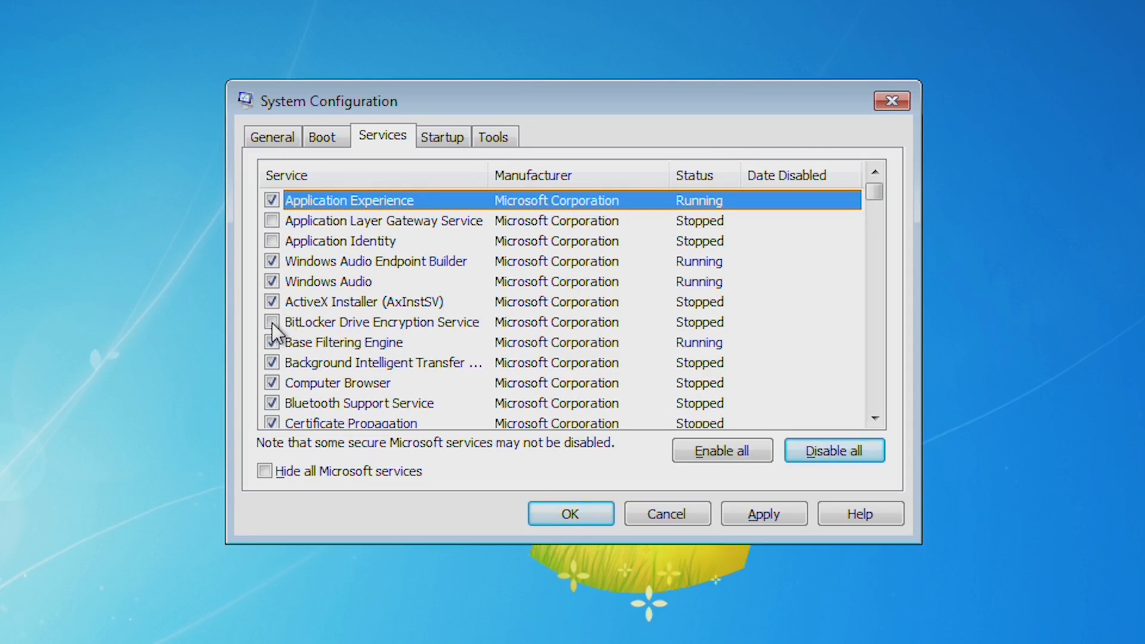
{"action": "left_click", "coordinate": [270, 361]}
{"action": "left_click", "coordinate": [272, 403]}
{"action": "scroll", "coordinate": [322, 363], "scroll_direction": "down", "scroll_amount": 1}
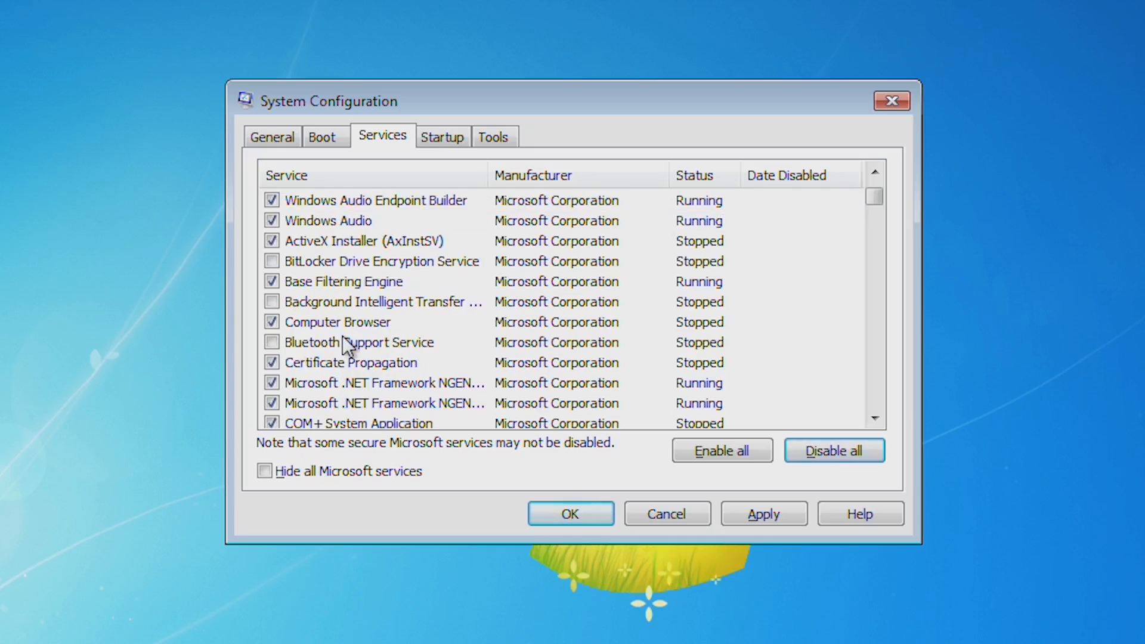
{"action": "left_click", "coordinate": [321, 365]}
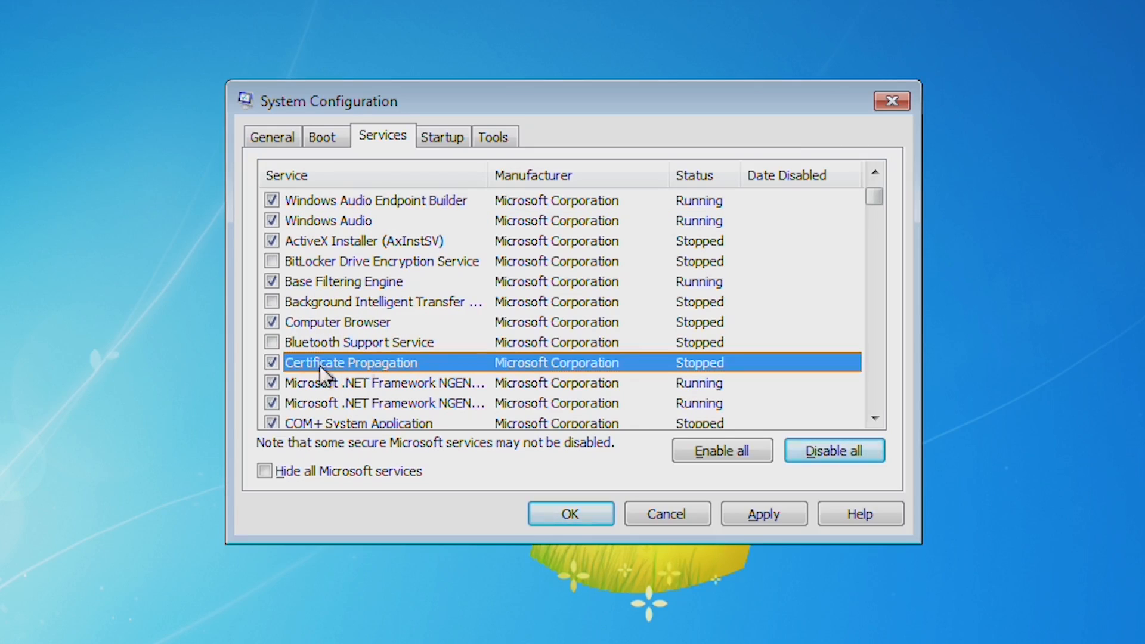
{"action": "scroll", "coordinate": [276, 358], "scroll_direction": "down", "scroll_amount": 1}
{"action": "left_click", "coordinate": [272, 363]}
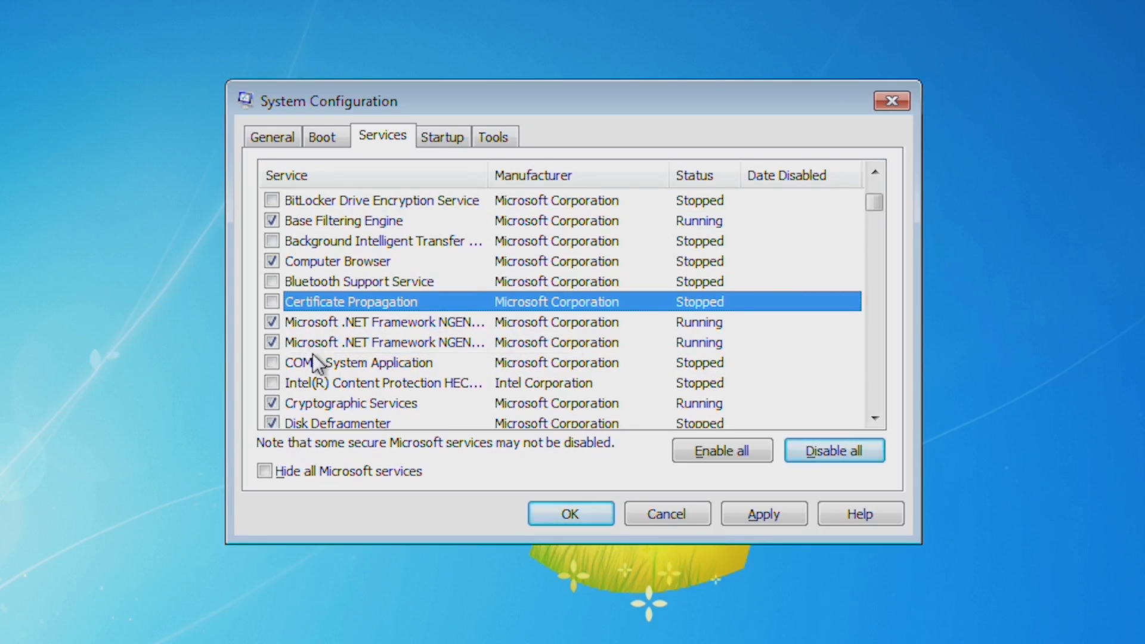
- Review the rest of the services list and accept the System Configuration changes
{"action": "scroll", "coordinate": [322, 357], "scroll_direction": "down", "scroll_amount": 2}
{"action": "scroll", "coordinate": [752, 338], "scroll_direction": "down", "scroll_amount": 3}
{"action": "scroll", "coordinate": [417, 305], "scroll_direction": "up", "scroll_amount": 1}
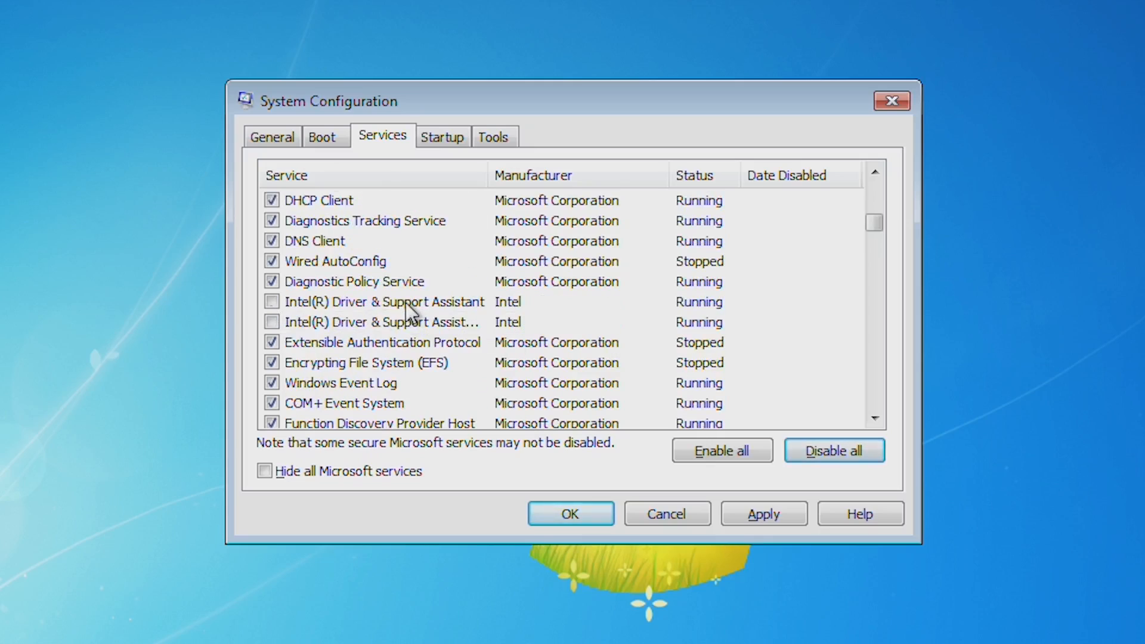
{"action": "scroll", "coordinate": [405, 303], "scroll_direction": "down", "scroll_amount": 7}
{"action": "scroll", "coordinate": [406, 306], "scroll_direction": "up", "scroll_amount": 7}
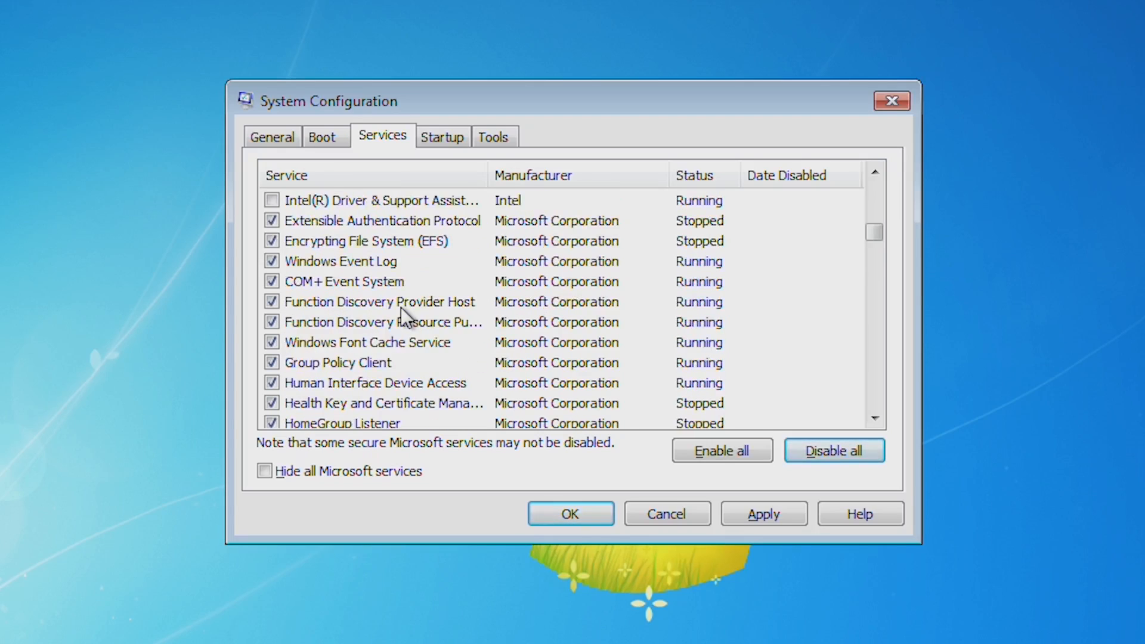
{"action": "scroll", "coordinate": [403, 299], "scroll_direction": "down", "scroll_amount": 5}
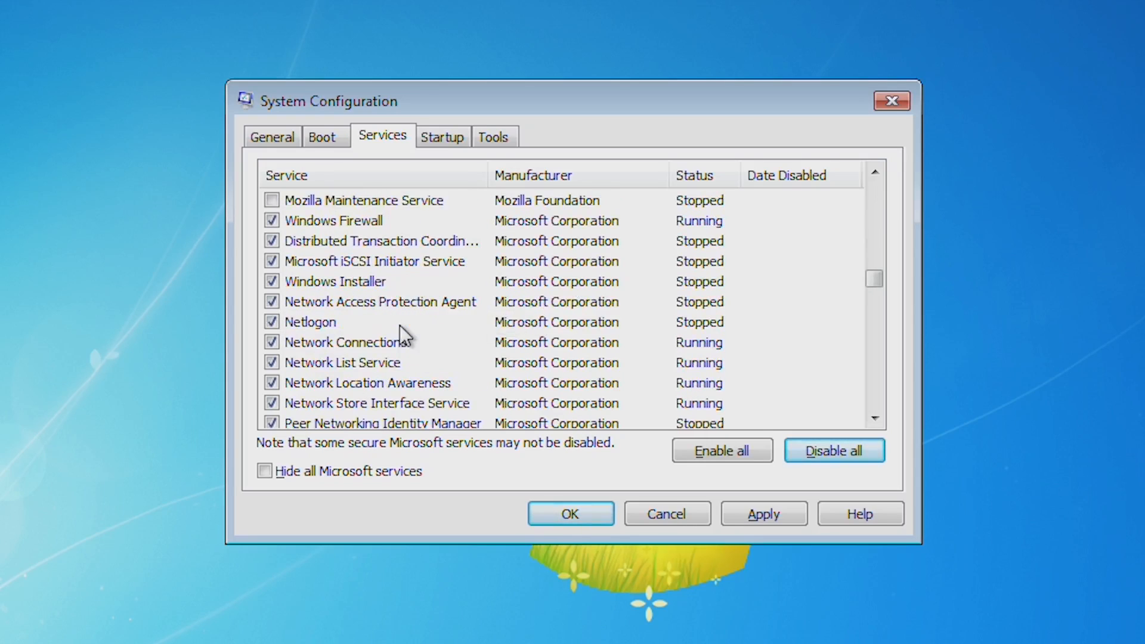
{"action": "scroll", "coordinate": [353, 317], "scroll_direction": "down", "scroll_amount": 16}
{"action": "scroll", "coordinate": [372, 302], "scroll_direction": "up", "scroll_amount": 20}
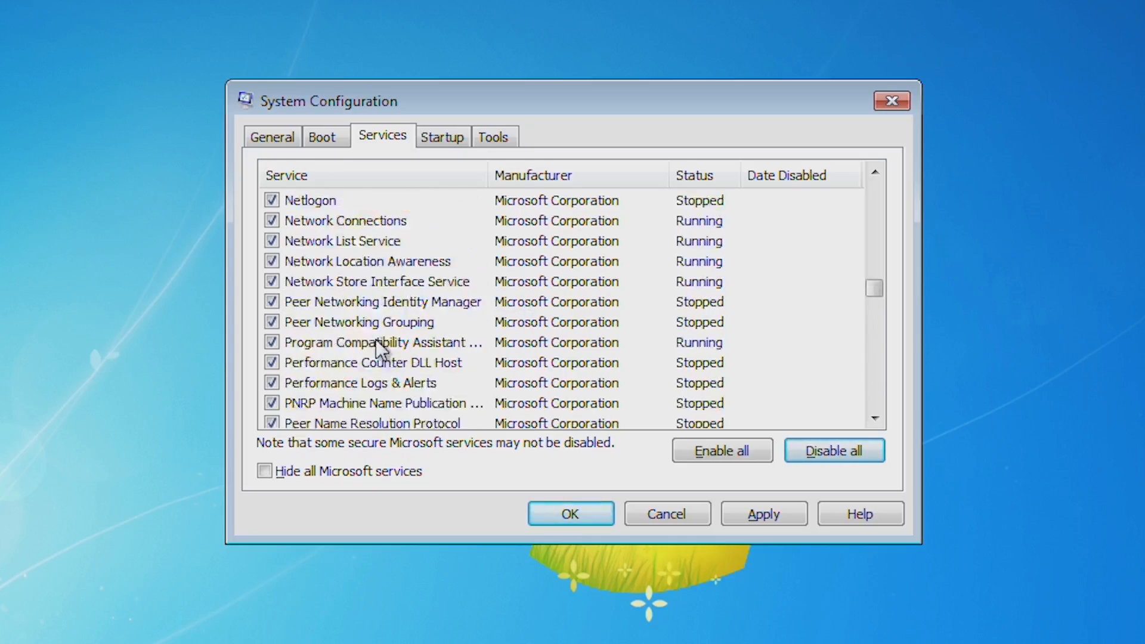
{"action": "left_click", "coordinate": [571, 513]}
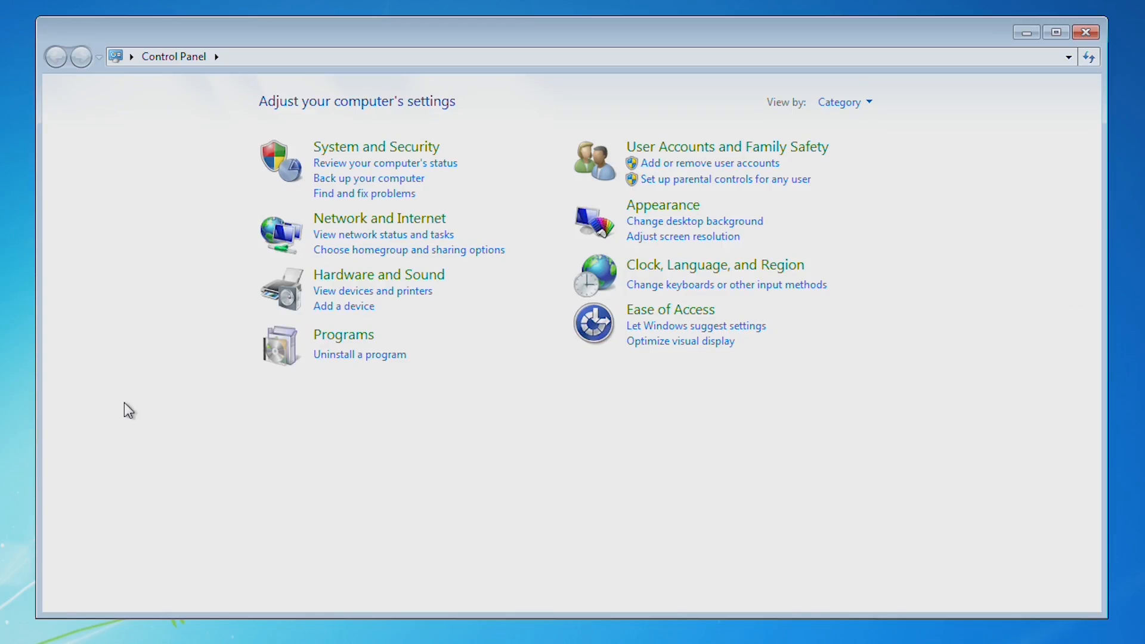
- Open the Performance Options from the advanced system settings in Control Panel's System and Security section
{"action": "left_click", "coordinate": [413, 146]}
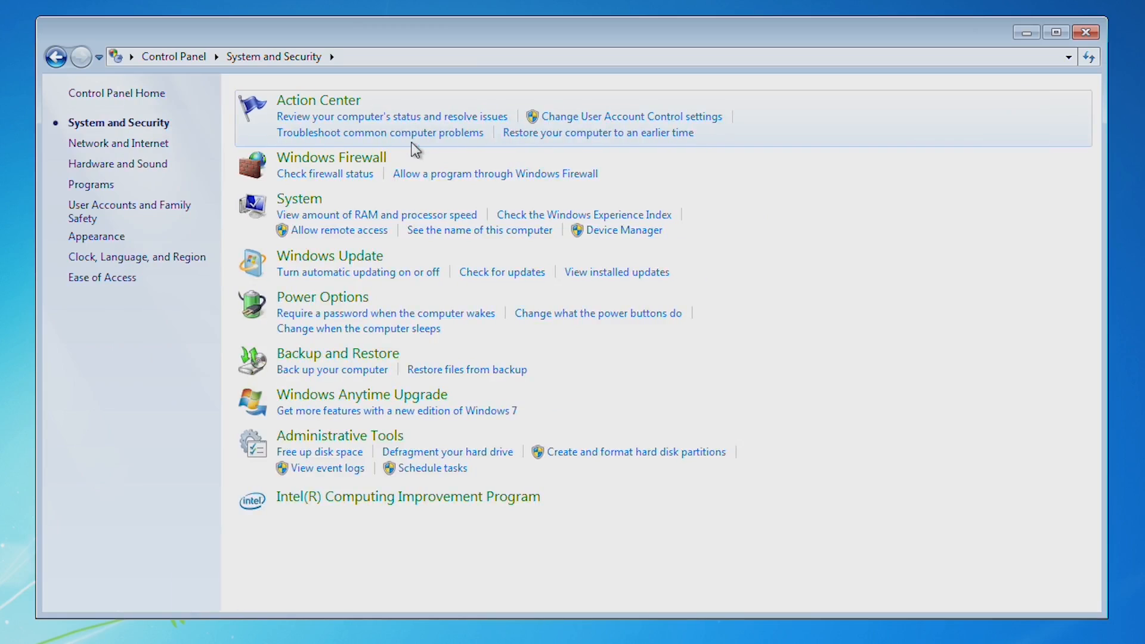
{"action": "left_click", "coordinate": [297, 200]}
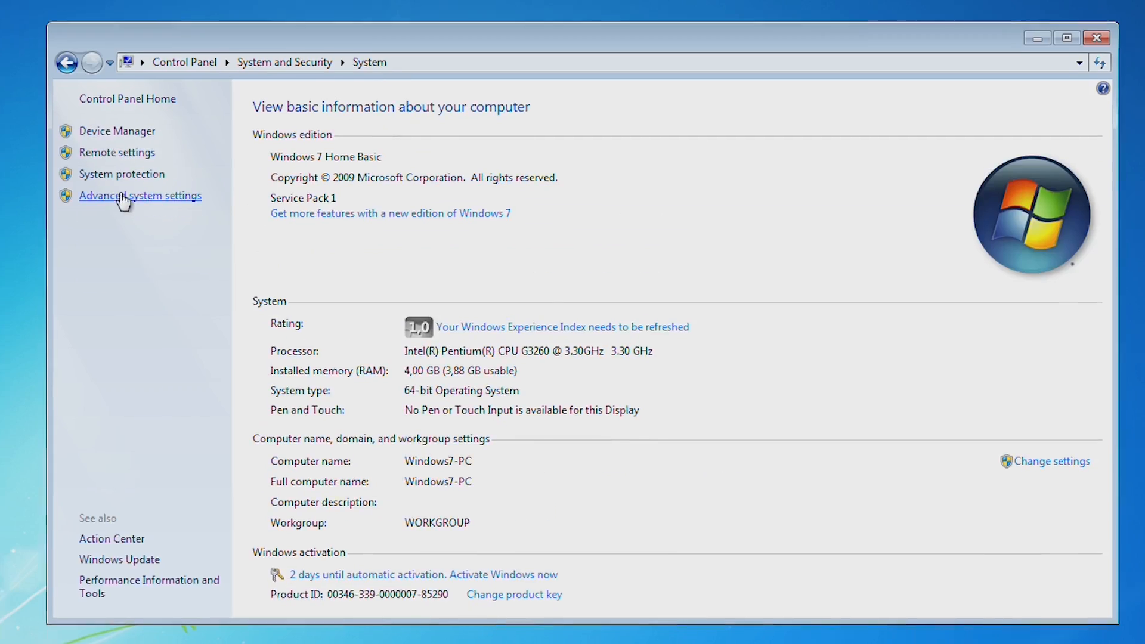
{"action": "left_click", "coordinate": [122, 197]}
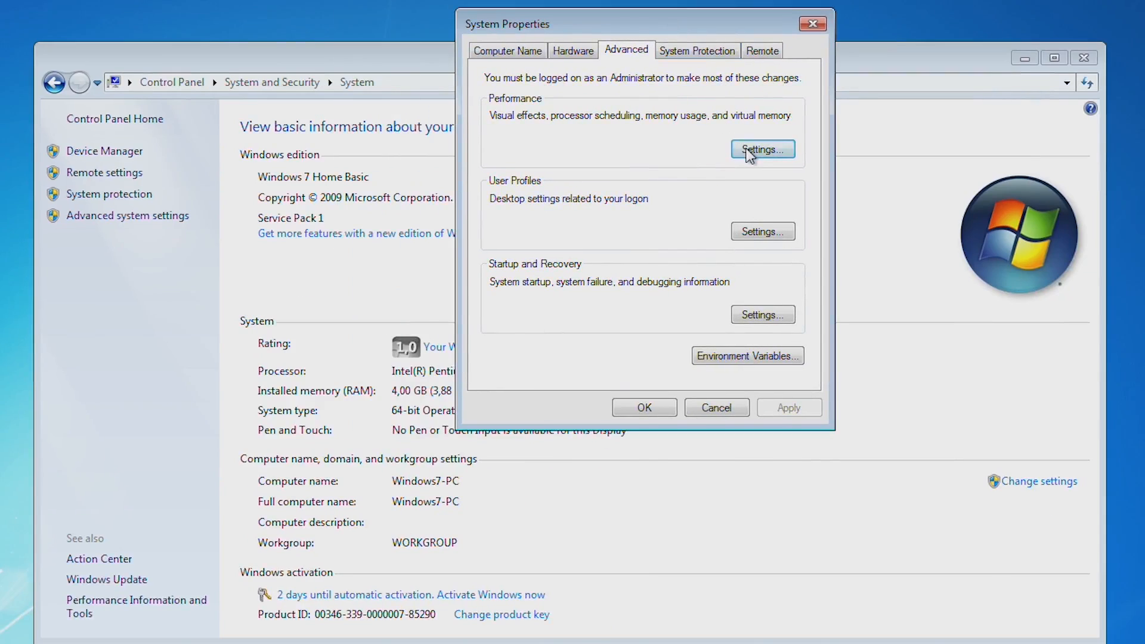
{"action": "left_click", "coordinate": [750, 154]}
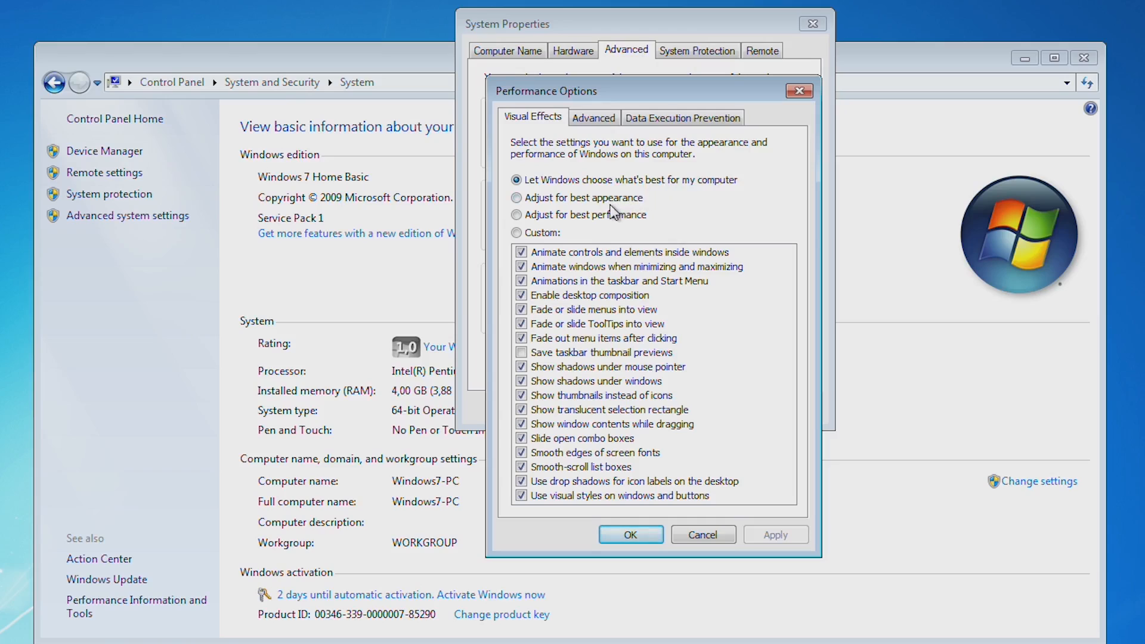
- Adjust the visual effects for best performance, keep only Smooth edges of screen fonts enabled, and apply the settings
{"action": "left_click", "coordinate": [596, 215]}
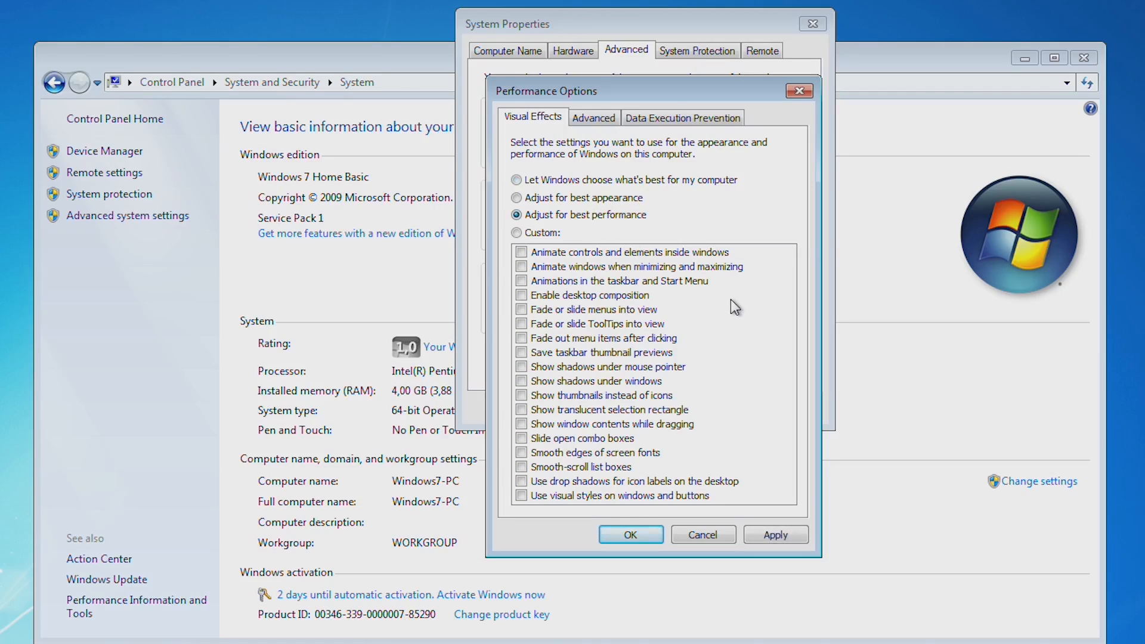
{"action": "left_click", "coordinate": [521, 452]}
{"action": "left_click", "coordinate": [630, 535]}
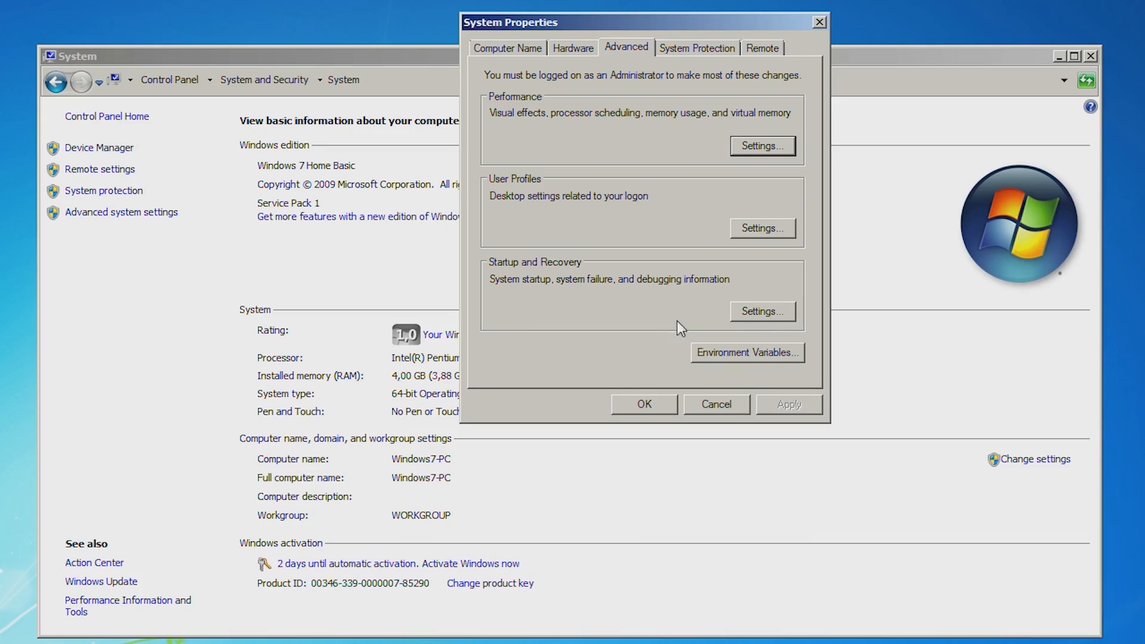
- Accept the System Properties settings and close the dialog
{"action": "left_click", "coordinate": [622, 414]}
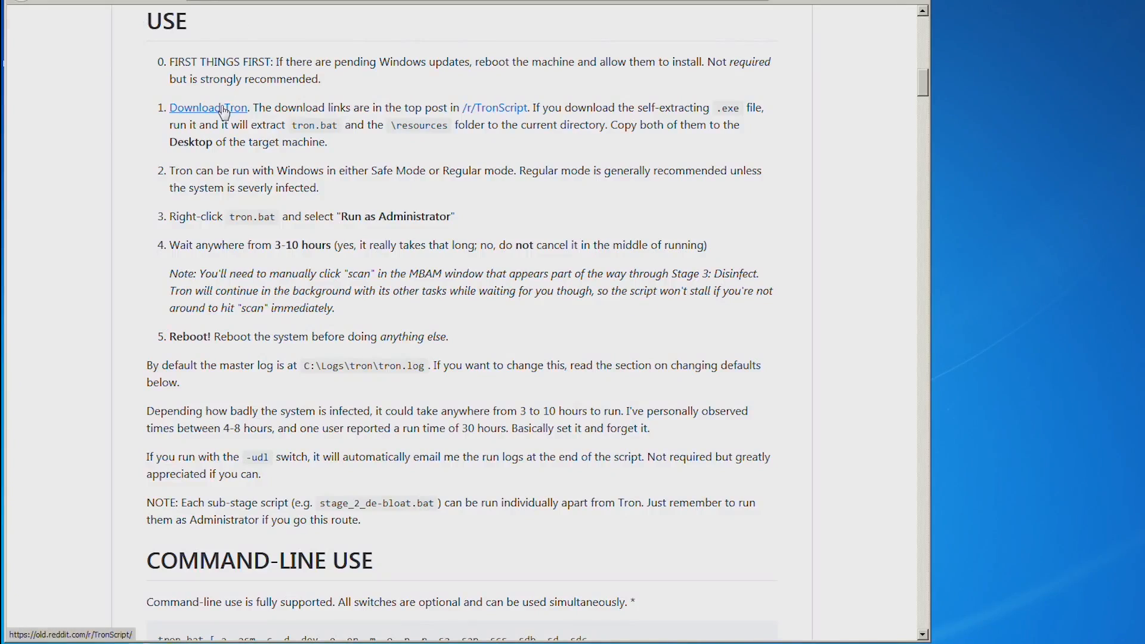
- Follow the README's Download Tron link in the browser and open the Tron v10.8.0 release post on r/TronScript
{"action": "right_click", "coordinate": [223, 109]}
{"action": "left_click", "coordinate": [236, 113]}
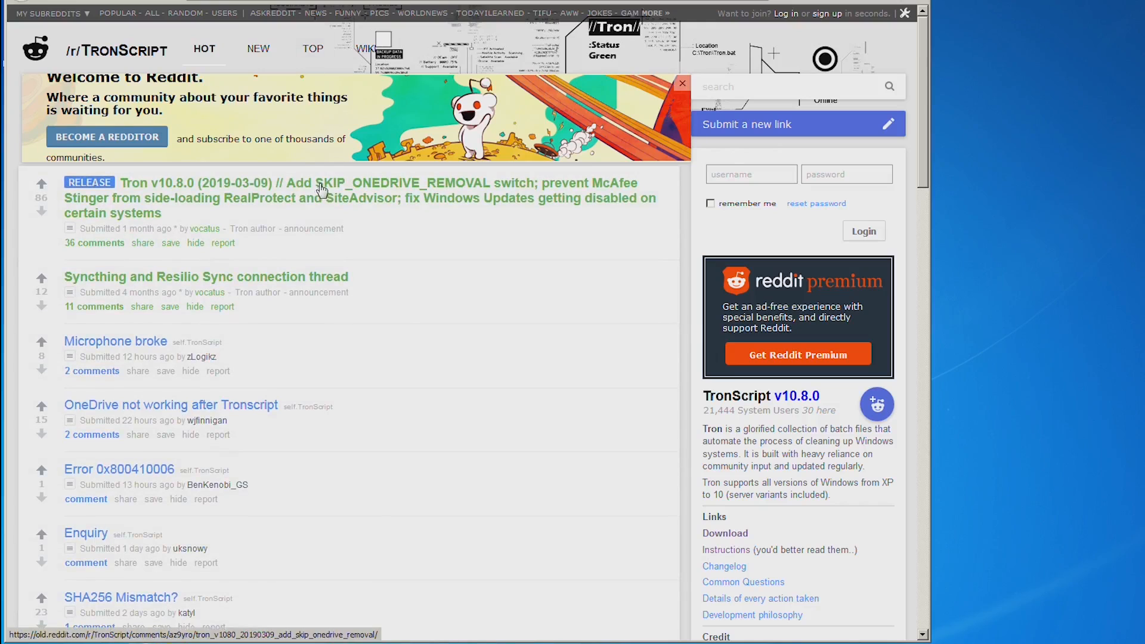
{"action": "left_click", "coordinate": [322, 189]}
{"action": "scroll", "coordinate": [409, 295], "scroll_direction": "down", "scroll_amount": 3}
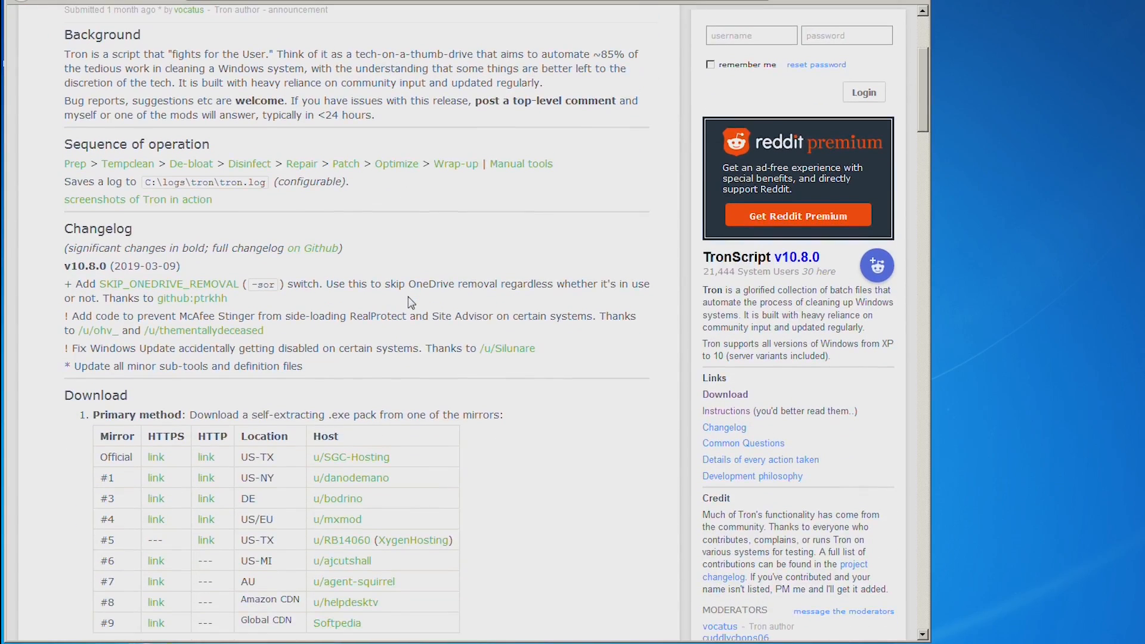
- Download Tron v10.8.0 (2019-03-09).exe from the official HTTPS mirror
{"action": "left_click", "coordinate": [155, 457]}
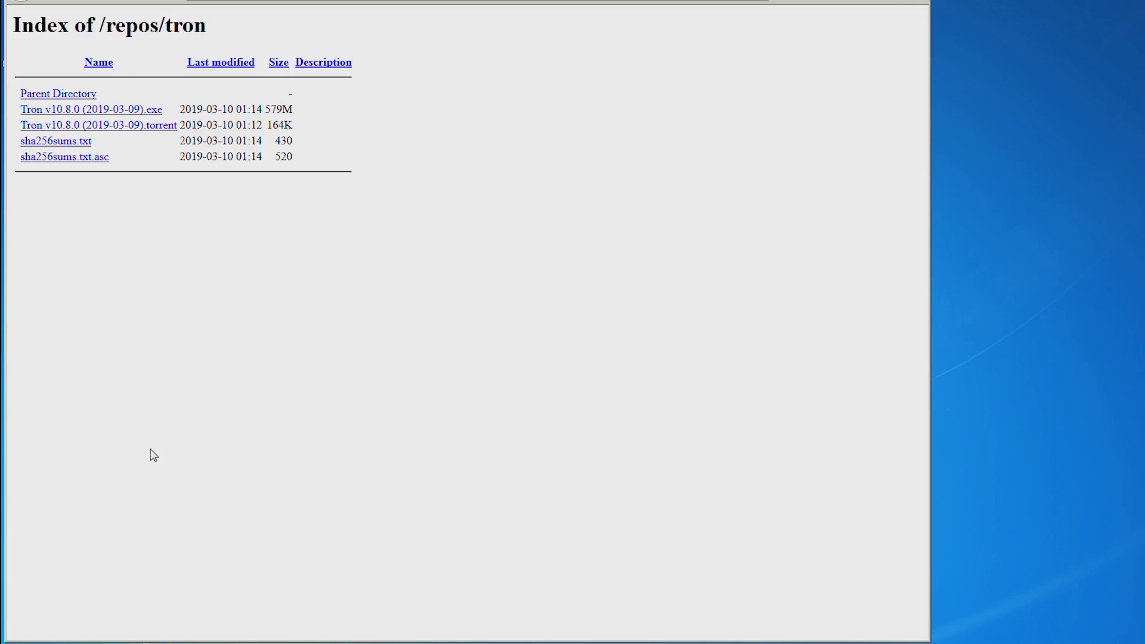
{"action": "left_click", "coordinate": [144, 113]}
{"action": "left_click", "coordinate": [536, 336]}
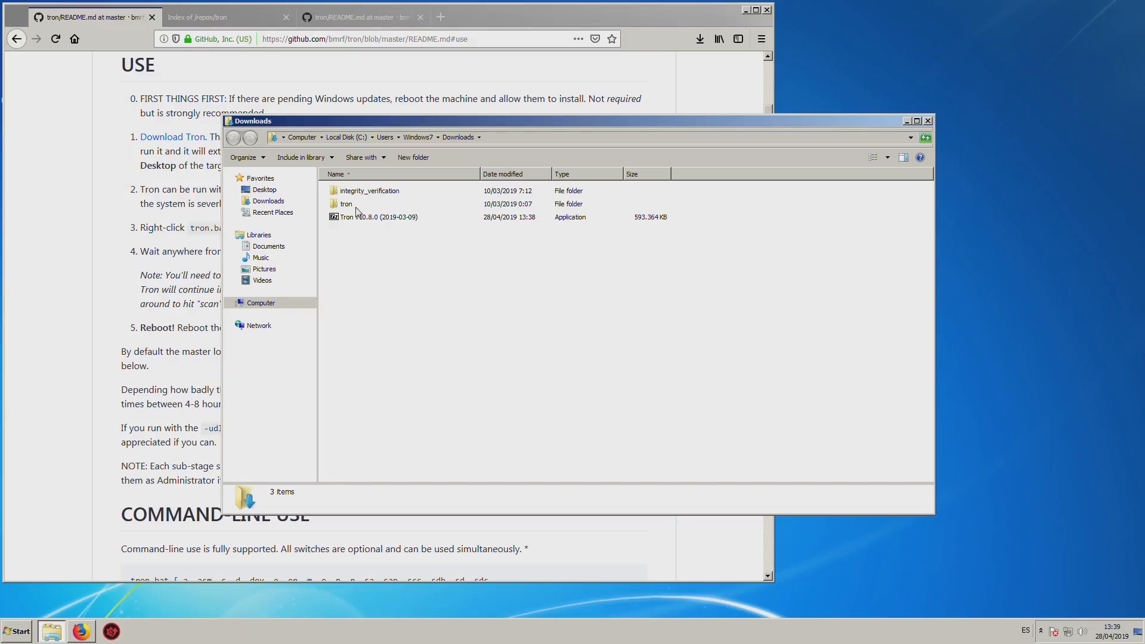
- Move the entire contents of the extracted tron folder in Downloads to the Desktop
{"action": "double_click", "coordinate": [356, 205]}
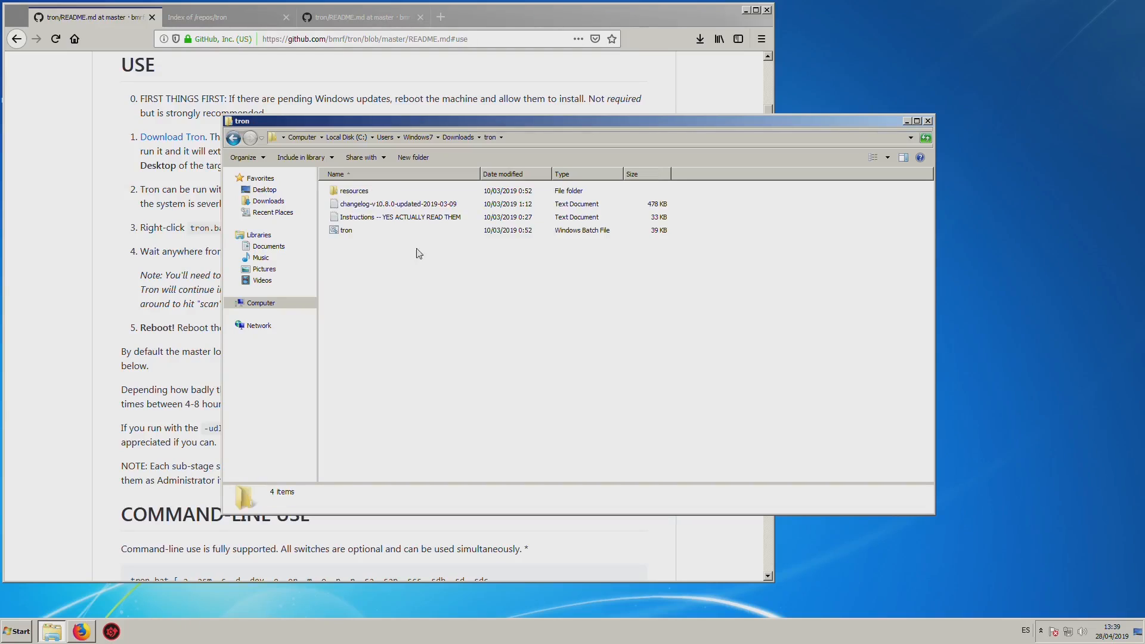
{"action": "left_click_drag", "start_coordinate": [384, 262], "coordinate": [361, 197]}
{"action": "right_click", "coordinate": [391, 216]}
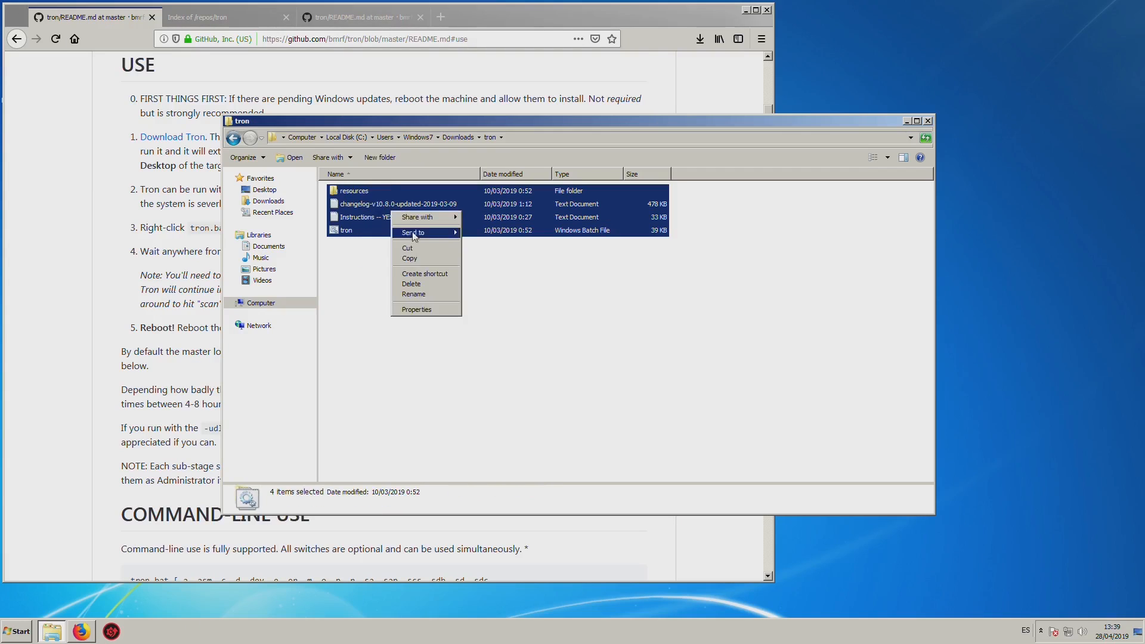
{"action": "left_click", "coordinate": [427, 248]}
{"action": "right_click", "coordinate": [1046, 167]}
{"action": "left_click", "coordinate": [1046, 213]}
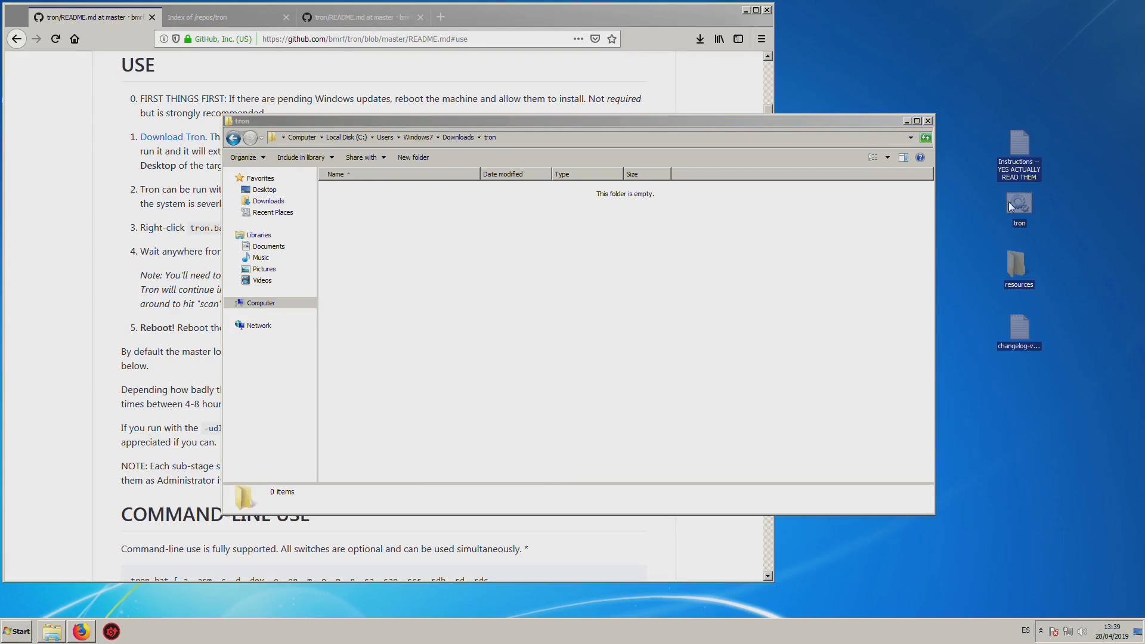
- Run the tron batch file on the Desktop as administrator and agree to its disclaimer to start the cleanup
{"action": "left_click", "coordinate": [511, 20]}
{"action": "right_click", "coordinate": [1018, 207]}
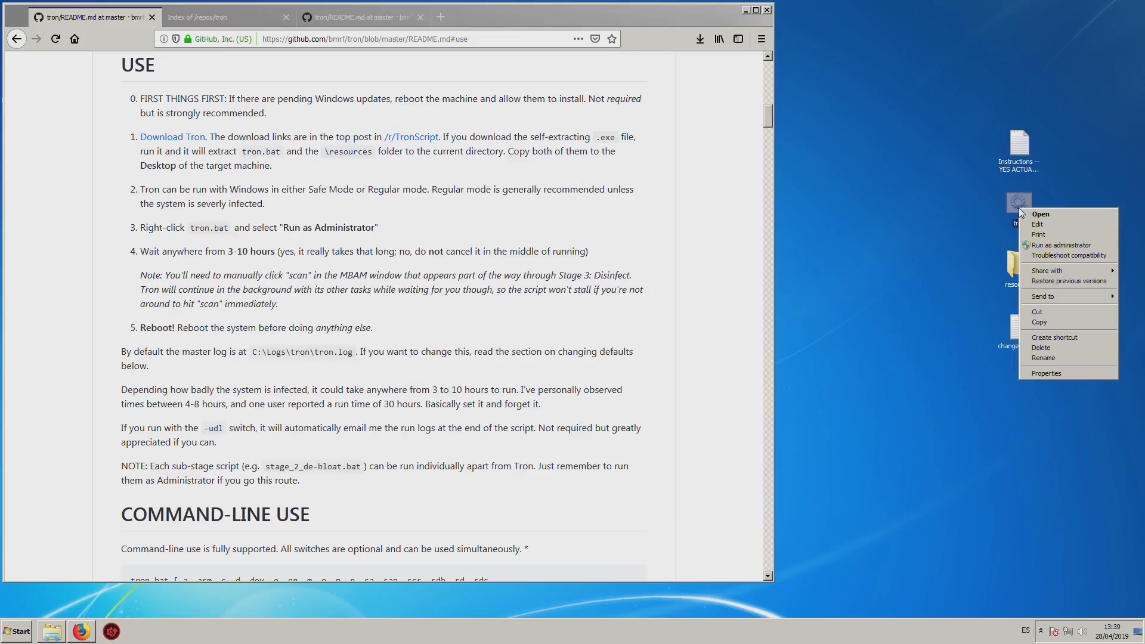
{"action": "left_click", "coordinate": [1039, 246]}
{"action": "left_click", "coordinate": [619, 334]}
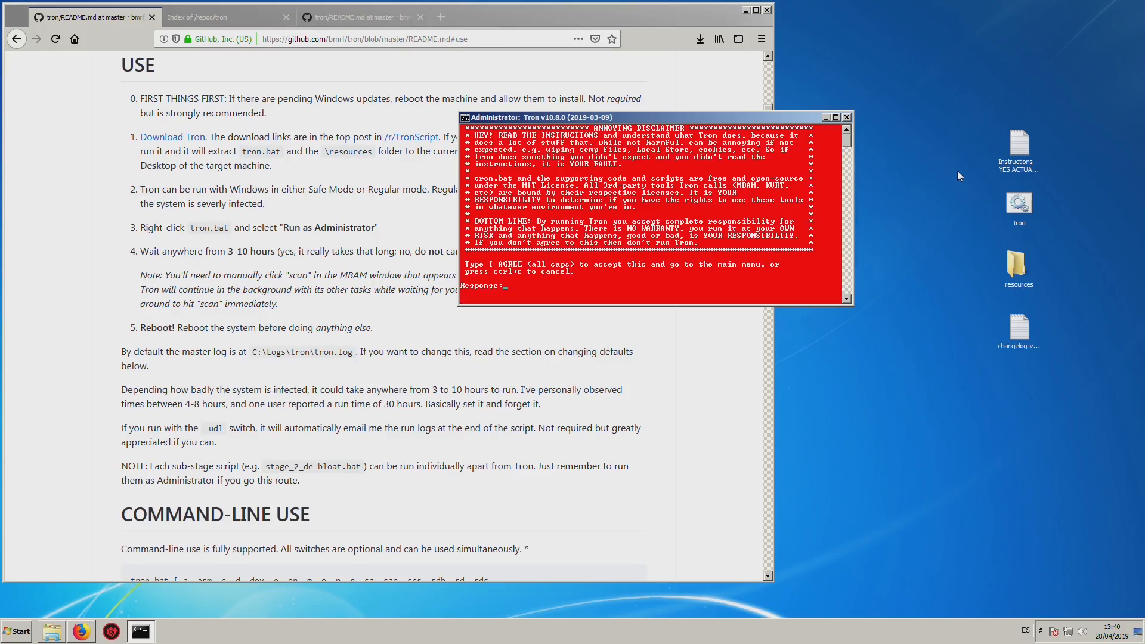
{"action": "key", "text": "Return"}
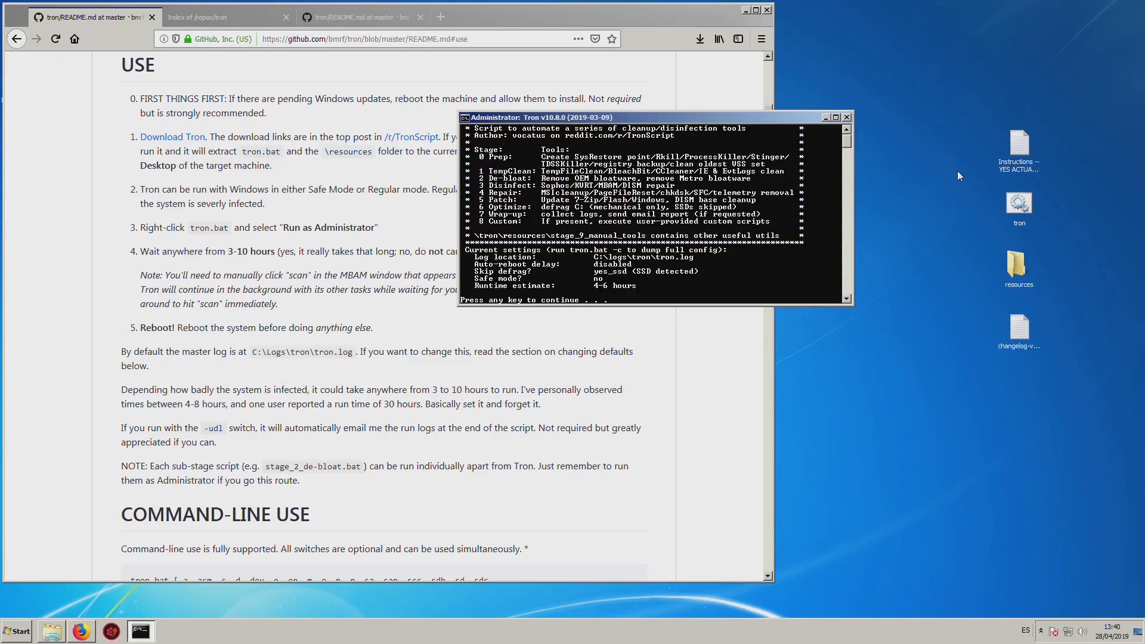
{"action": "key", "text": "Return"}
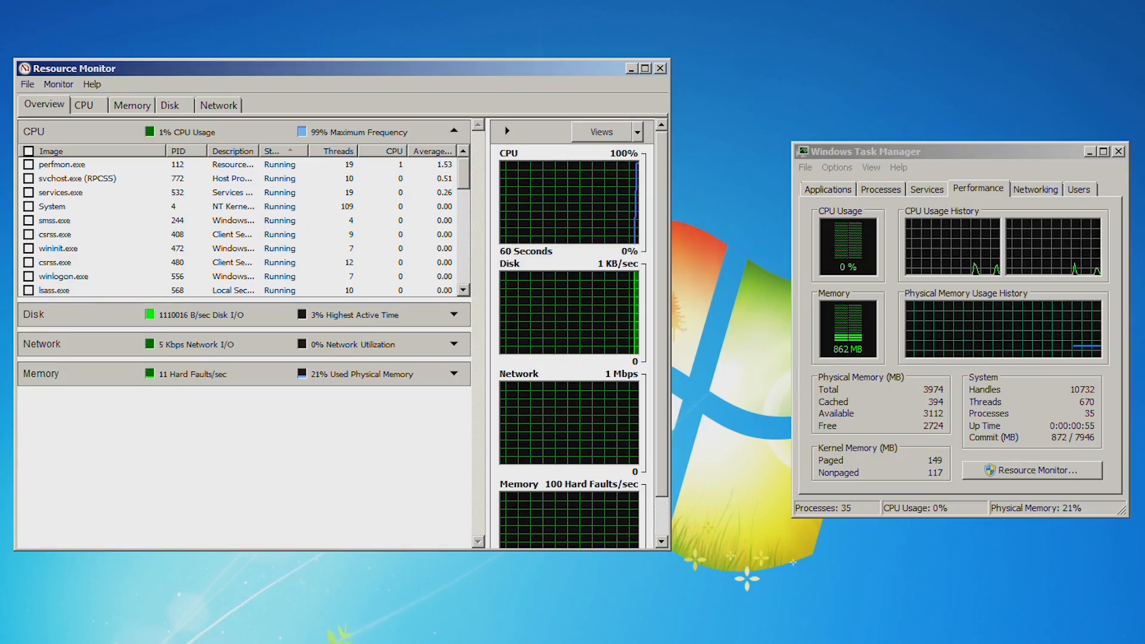
- Examine the processes' memory use and the physical memory breakdown in Resource Monitor
{"action": "left_click", "coordinate": [138, 103]}
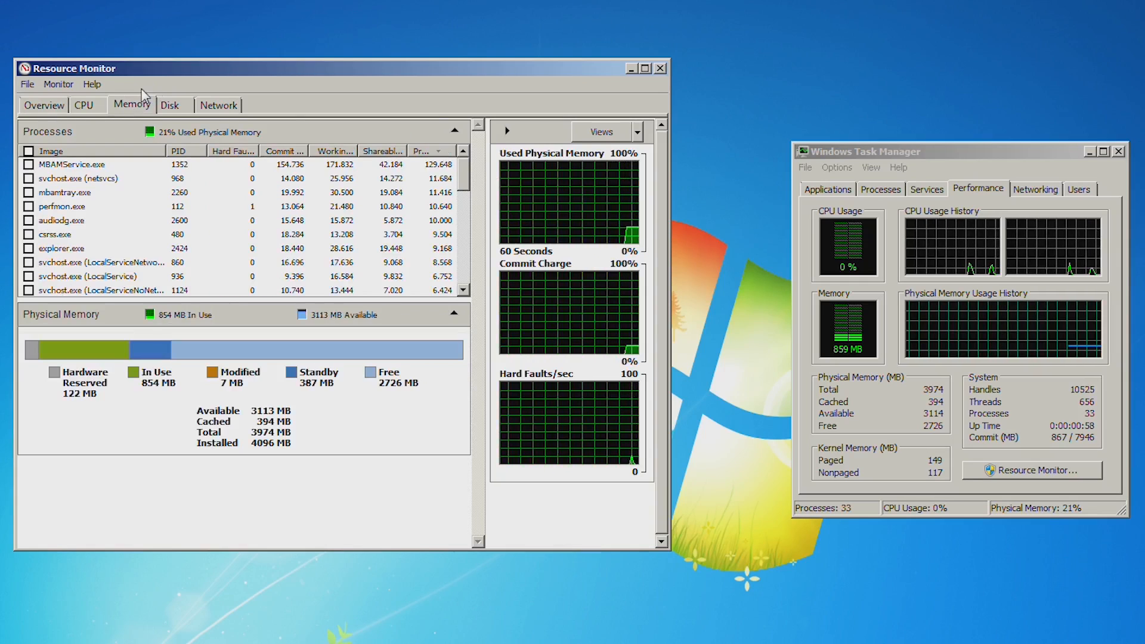